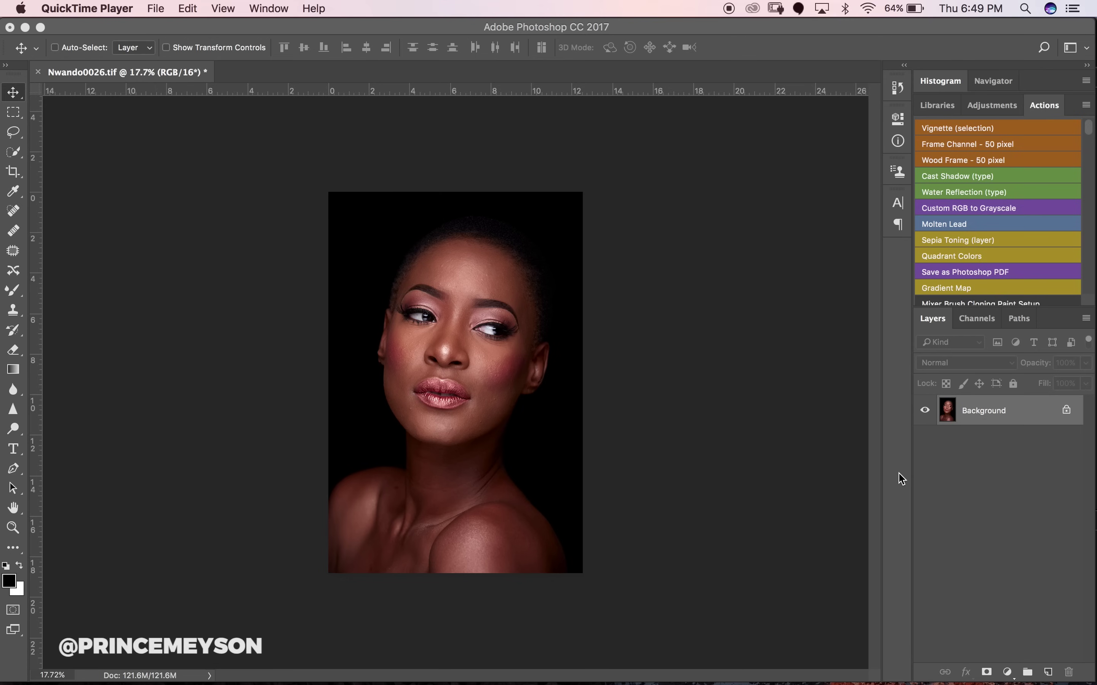
- Duplicate the Background layer twice to get two copies stacked above it
{"action": "left_click", "coordinate": [1014, 422]}
{"action": "key", "text": "super+j"}
{"action": "key", "text": "super+j"}
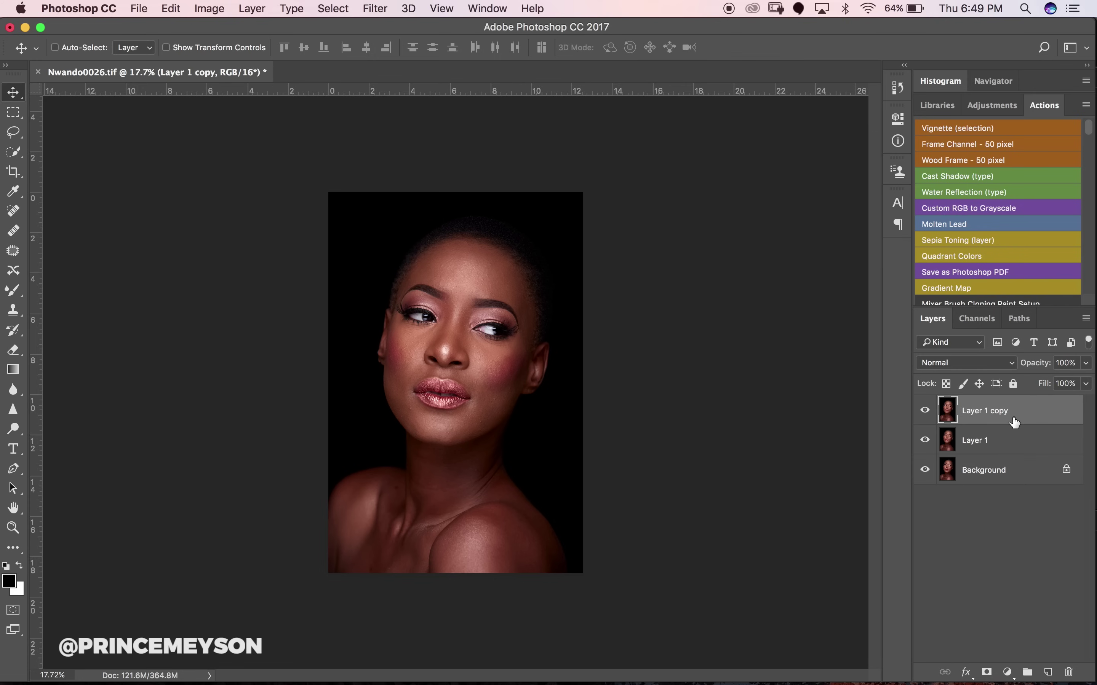
- Rename the lower duplicate layer Low and the upper duplicate layer High
{"action": "double_click", "coordinate": [975, 442]}
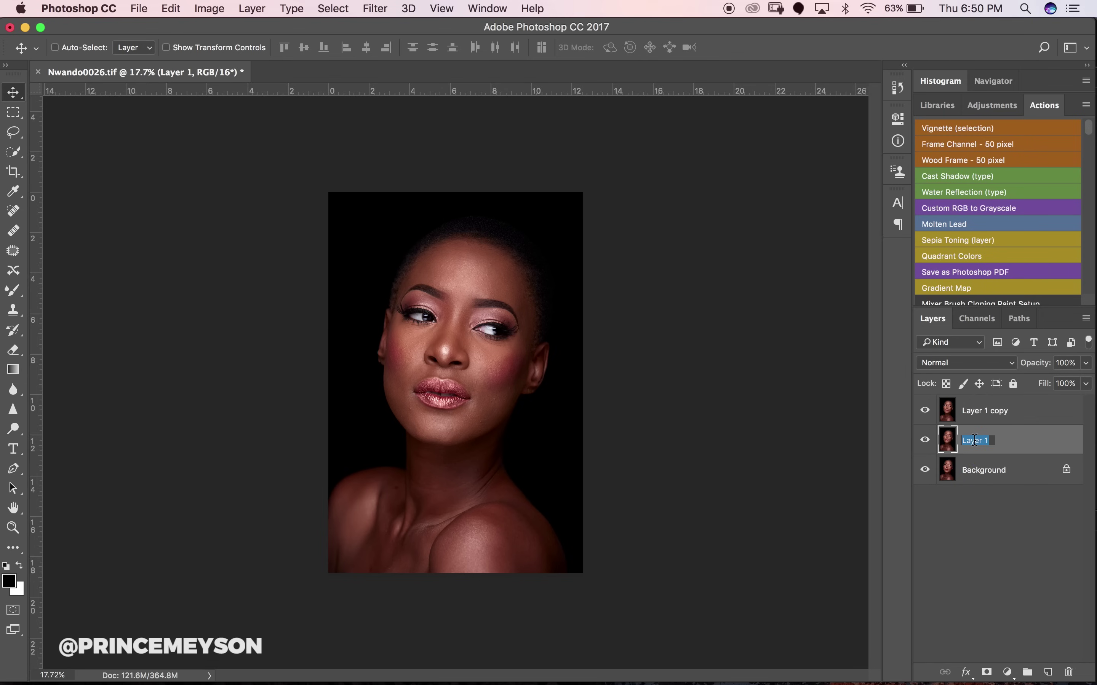
{"action": "key", "text": "BackSpace"}
{"action": "type", "text": "Low"}
{"action": "double_click", "coordinate": [983, 412]}
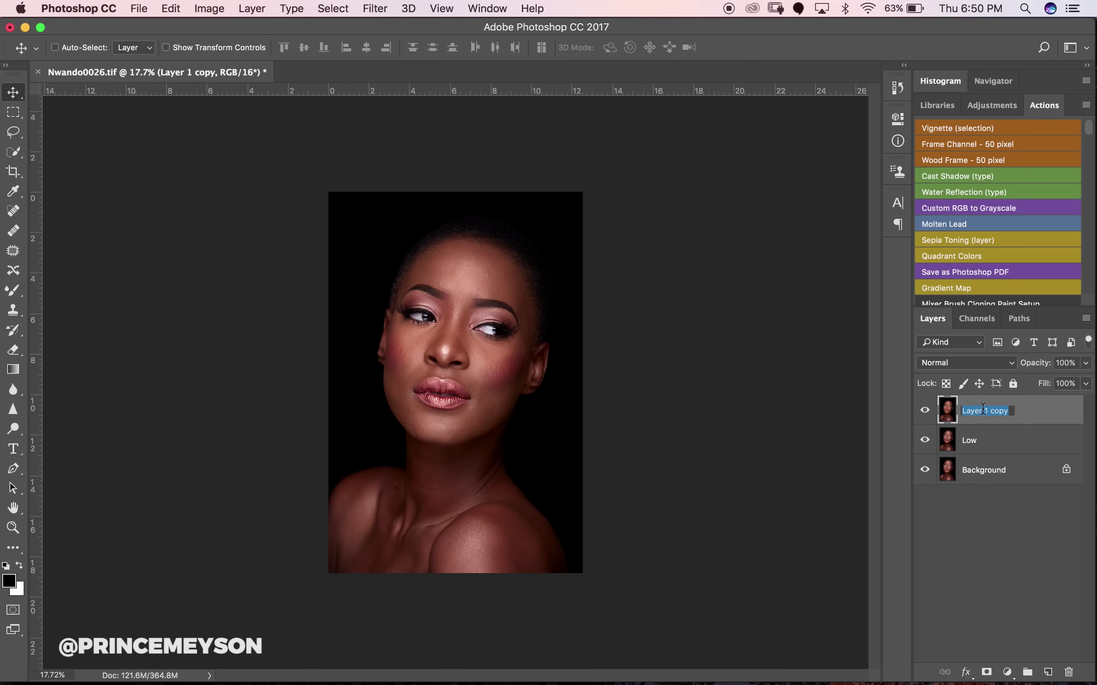
{"action": "type", "text": "Higg"}
{"action": "key", "text": "BackSpace"}
{"action": "type", "text": "h"}
{"action": "key", "text": "Return"}
- Hide the High layer and open the Gaussian Blur filter for the Low layer
{"action": "left_click", "coordinate": [984, 449]}
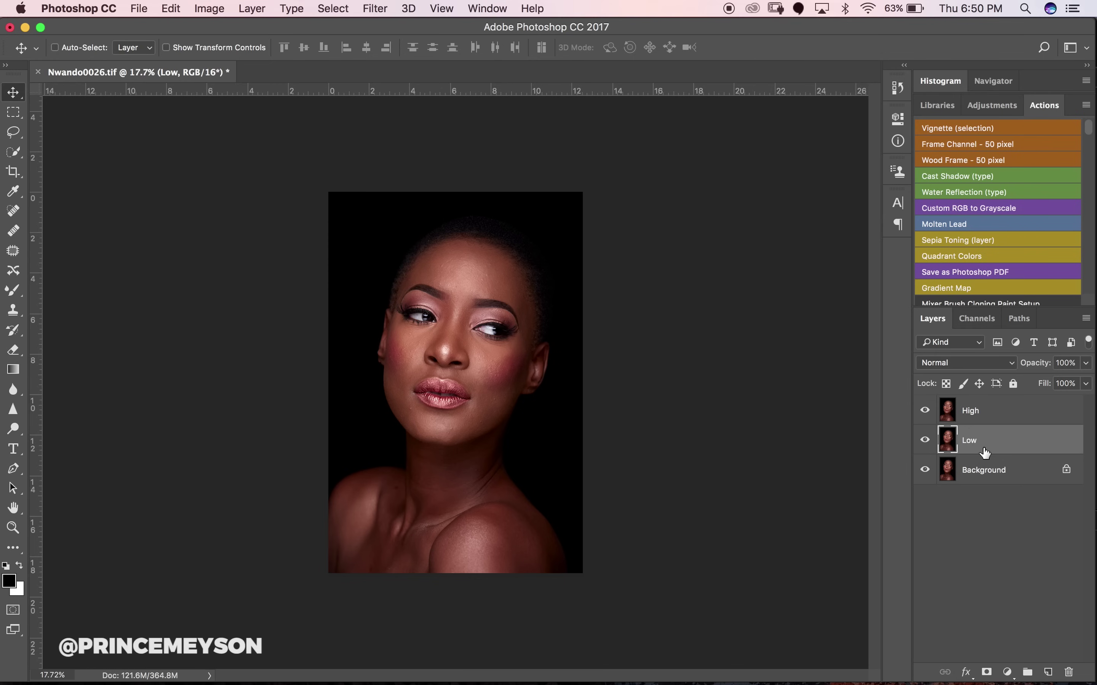
{"action": "left_click", "coordinate": [979, 409]}
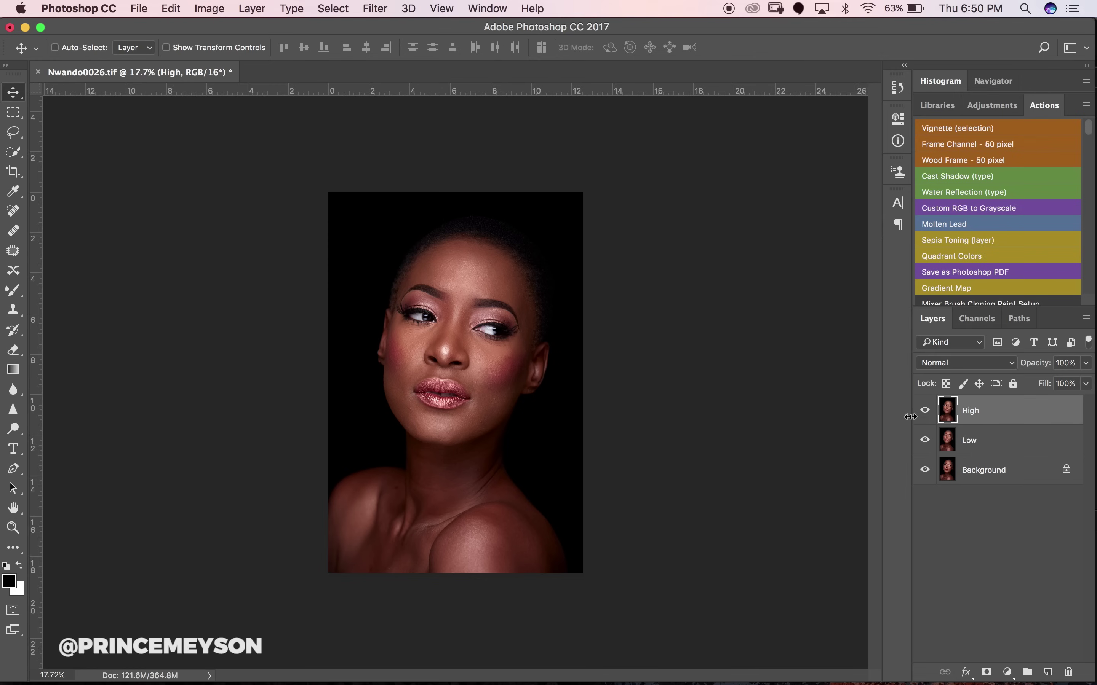
{"action": "left_click", "coordinate": [918, 414]}
{"action": "left_click", "coordinate": [975, 442]}
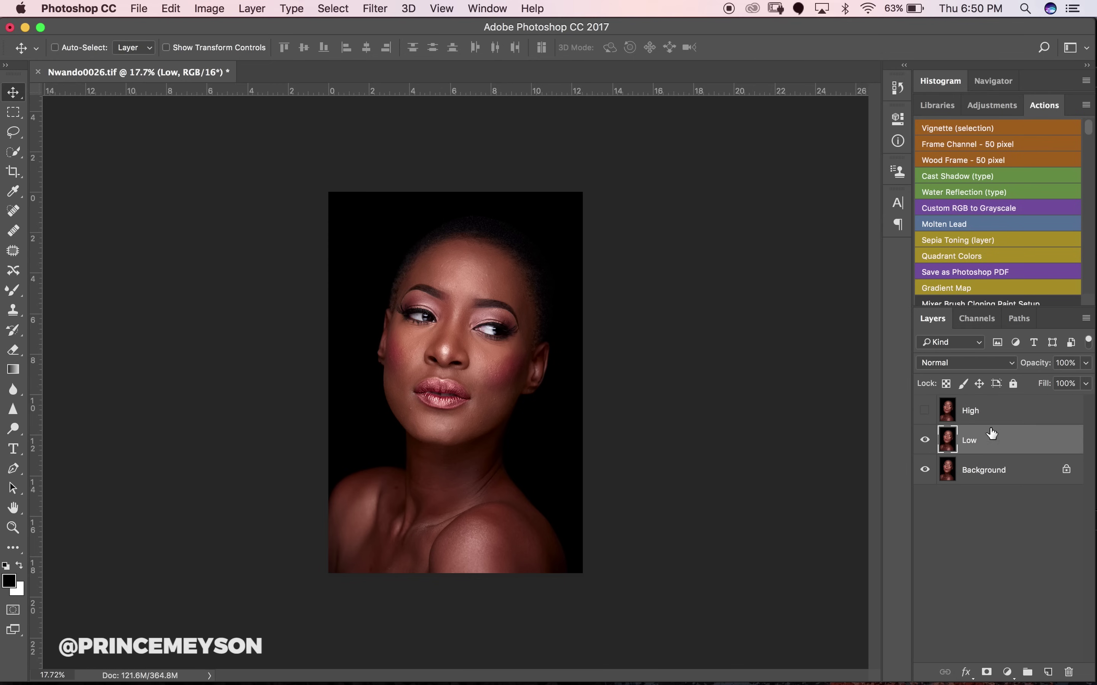
{"action": "left_click", "coordinate": [380, 8]}
{"action": "mouse_move", "coordinate": [453, 199]}
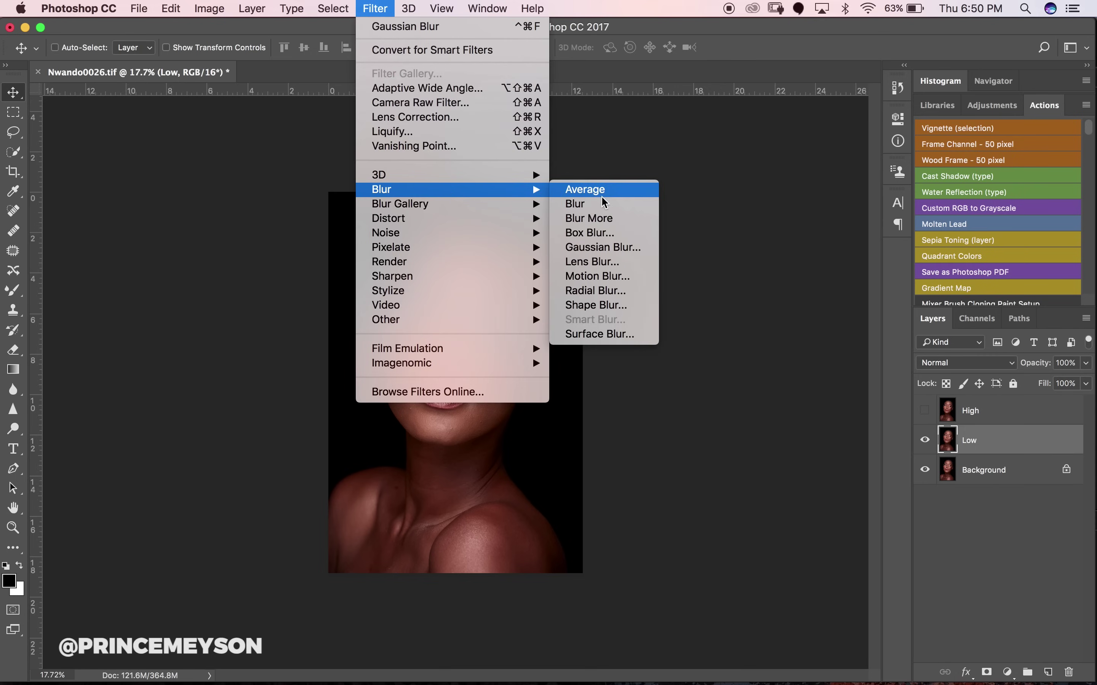
{"action": "left_click", "coordinate": [603, 247]}
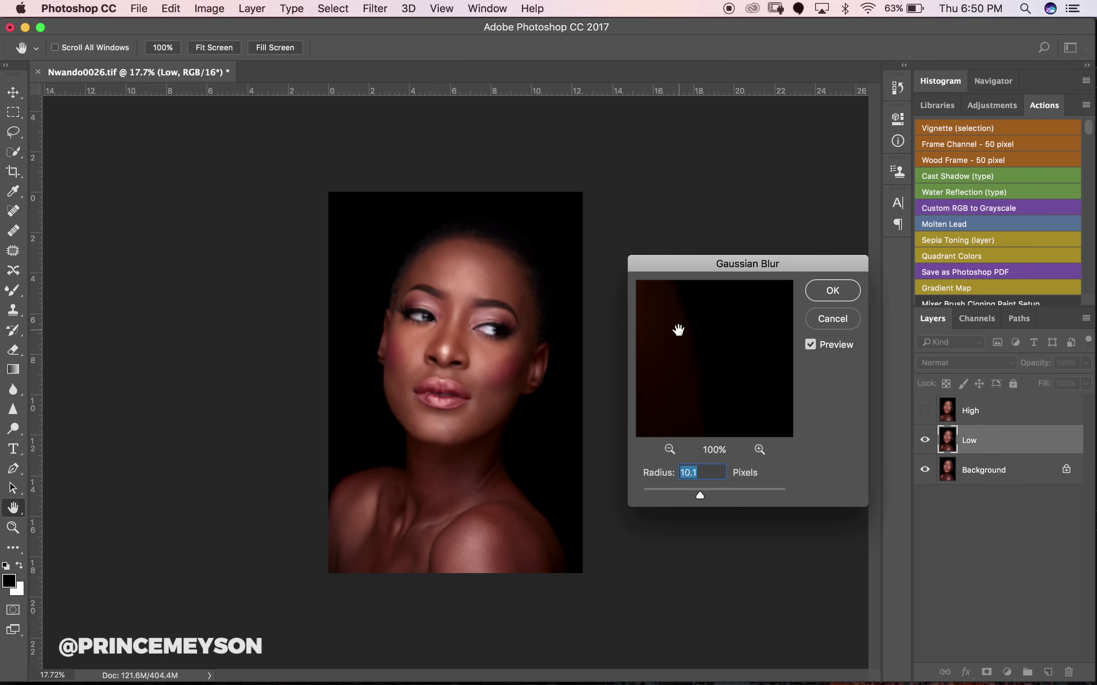
- Examine the blur's effect on the facial skin and forehead in the filter preview at 25% magnification
{"action": "left_click_drag", "start_coordinate": [692, 338], "coordinate": [825, 441]}
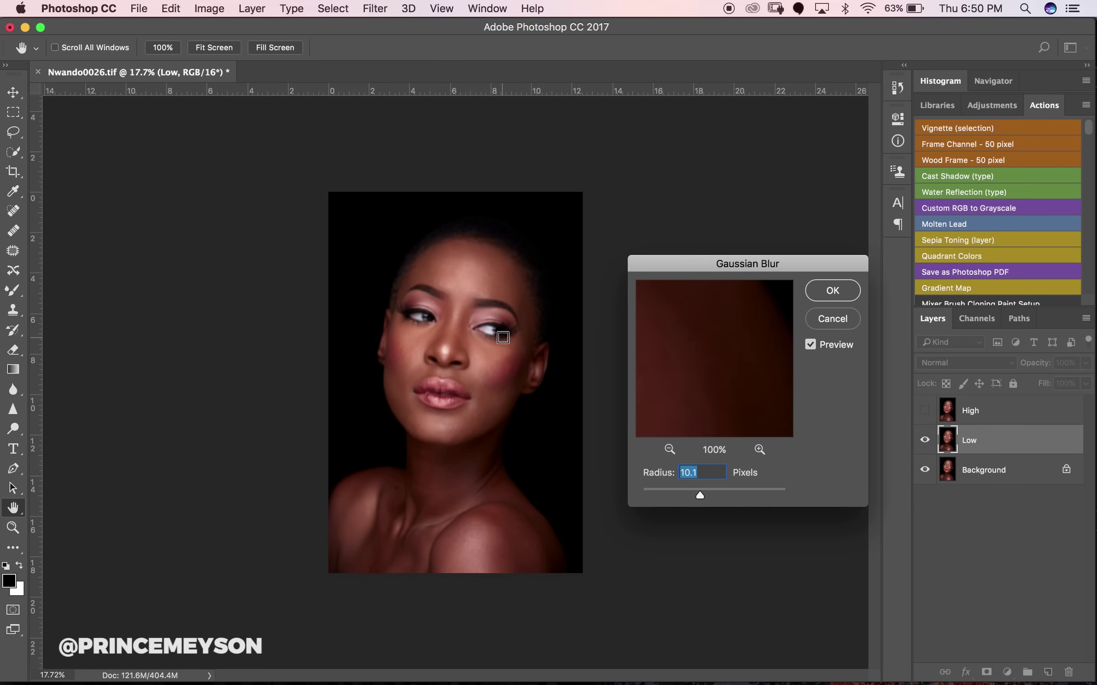
{"action": "left_click", "coordinate": [458, 337]}
{"action": "left_click", "coordinate": [669, 450]}
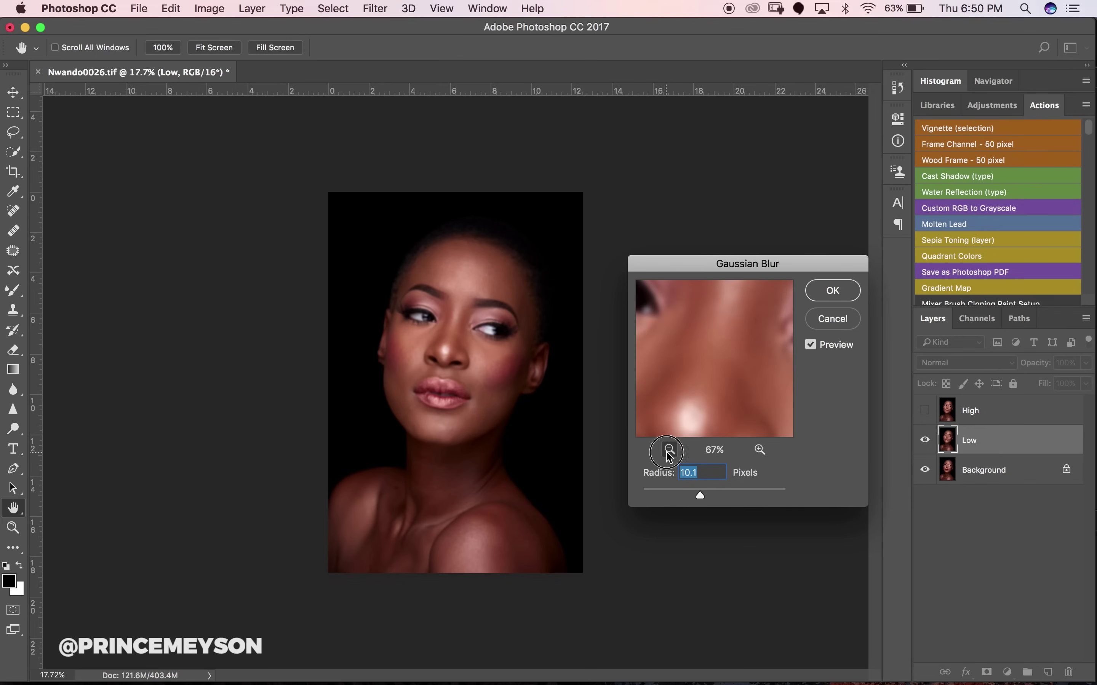
{"action": "left_click", "coordinate": [669, 449]}
{"action": "left_click", "coordinate": [669, 450]}
{"action": "left_click", "coordinate": [669, 450]}
{"action": "left_click", "coordinate": [669, 450]}
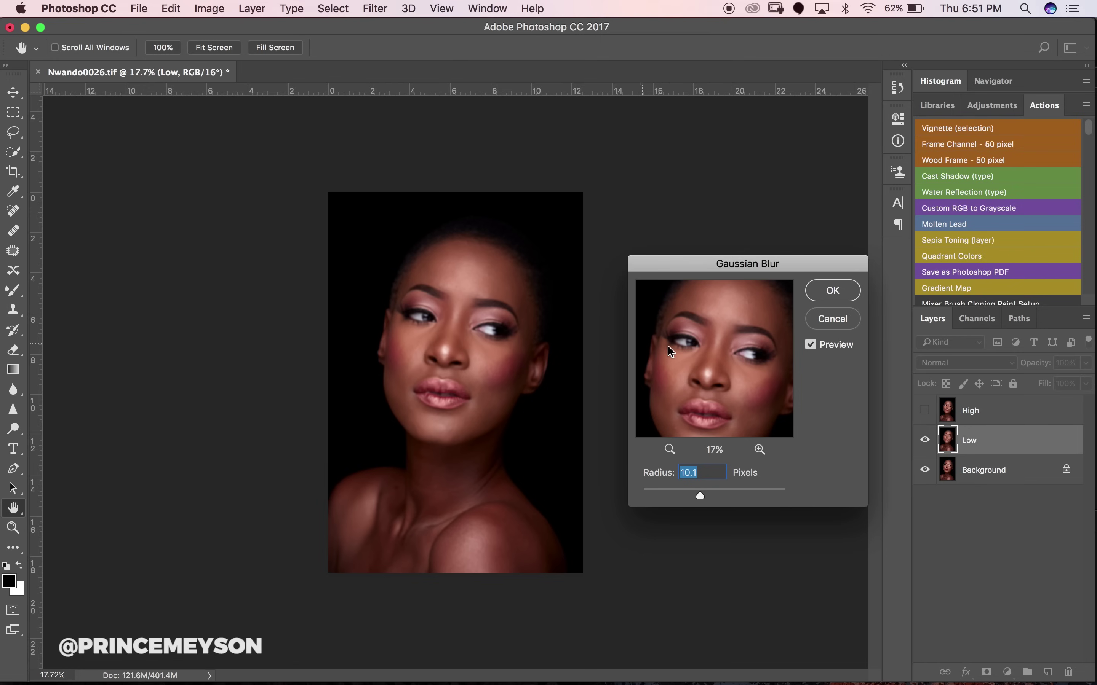
{"action": "left_click", "coordinate": [670, 450]}
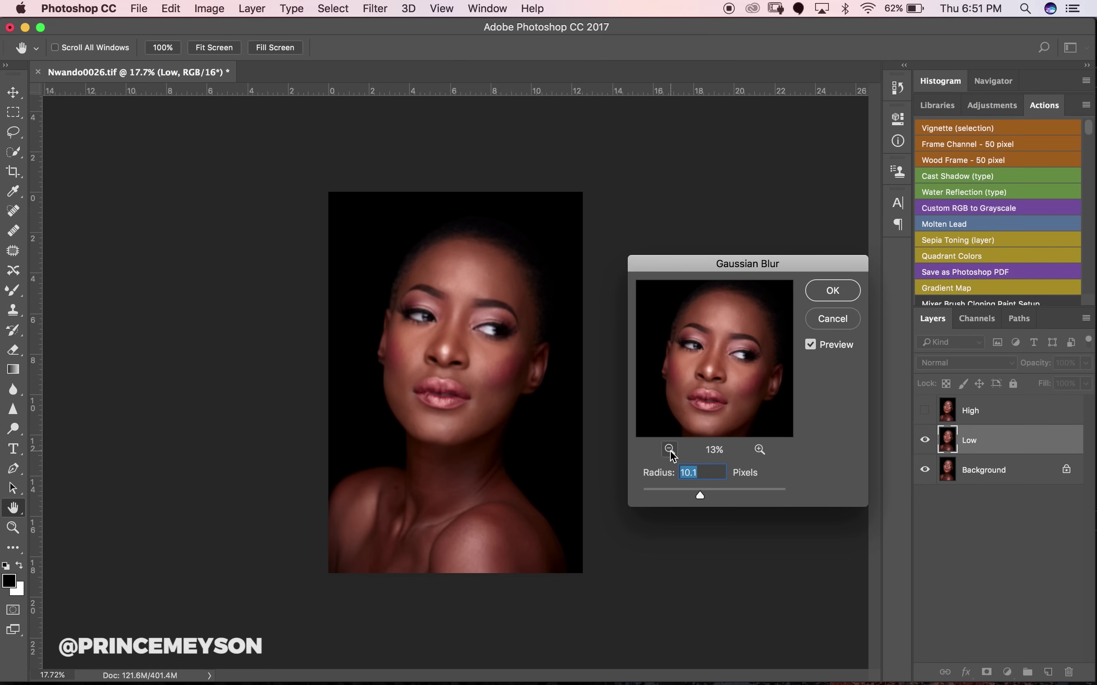
{"action": "left_click", "coordinate": [760, 450]}
{"action": "left_click", "coordinate": [760, 450]}
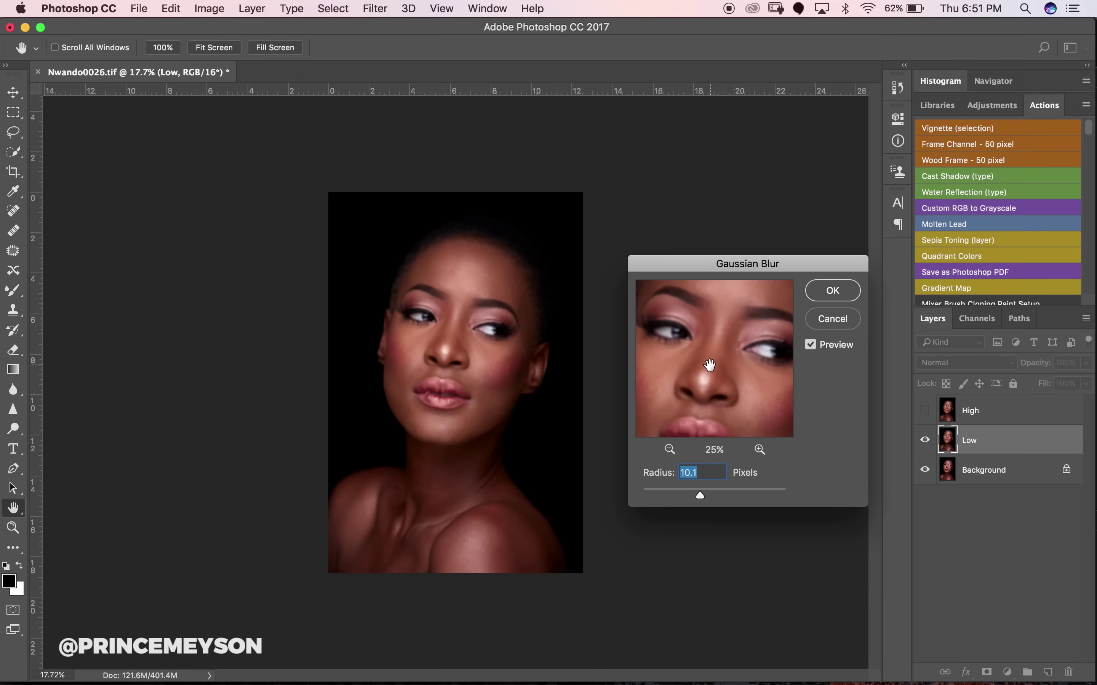
{"action": "left_click_drag", "start_coordinate": [702, 338], "coordinate": [728, 425]}
{"action": "left_click_drag", "start_coordinate": [759, 387], "coordinate": [700, 361]}
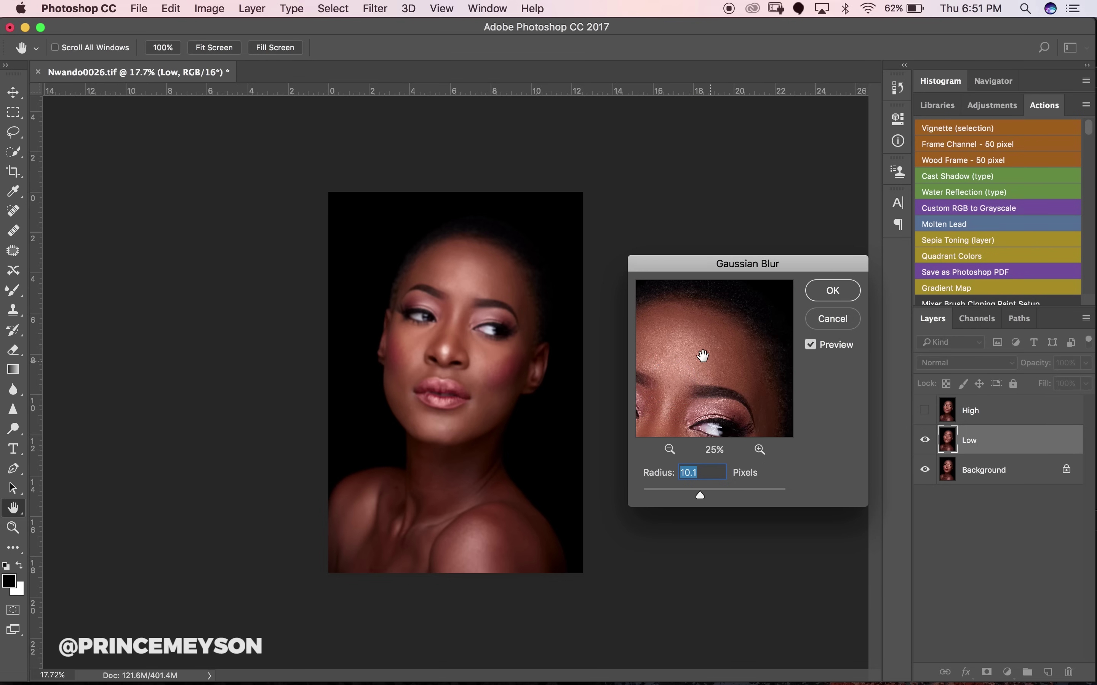
{"action": "left_click_drag", "start_coordinate": [701, 382], "coordinate": [725, 363]}
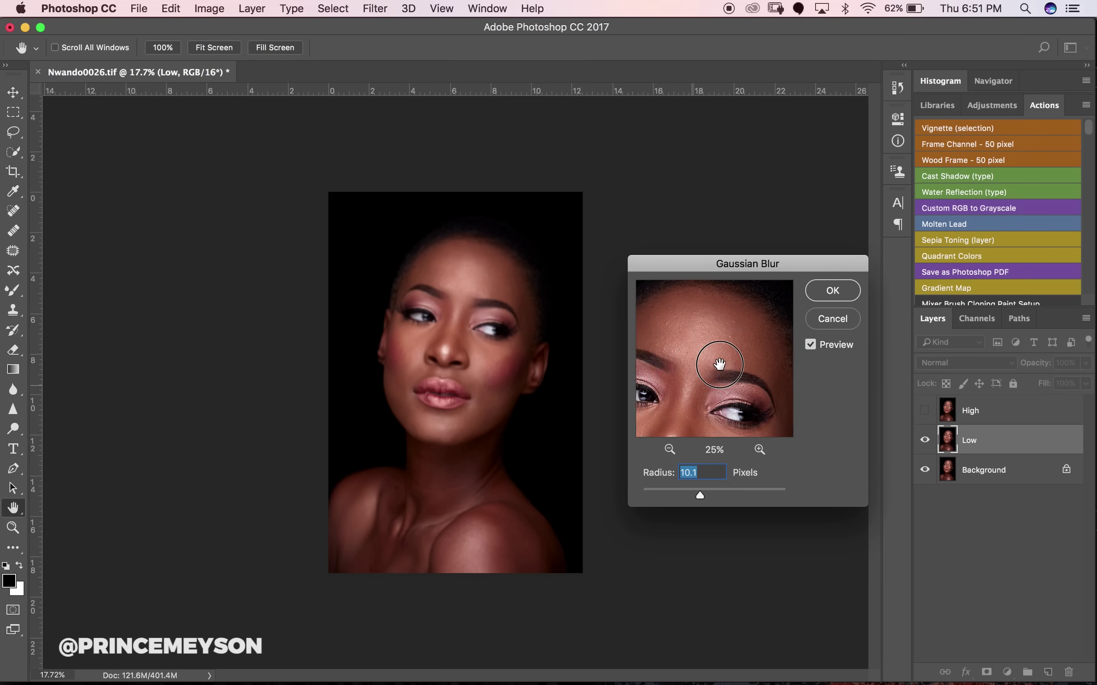
- Apply the Gaussian Blur to the Low layer with a radius of 9.9 pixels
{"action": "left_click_drag", "start_coordinate": [696, 494], "coordinate": [699, 497]}
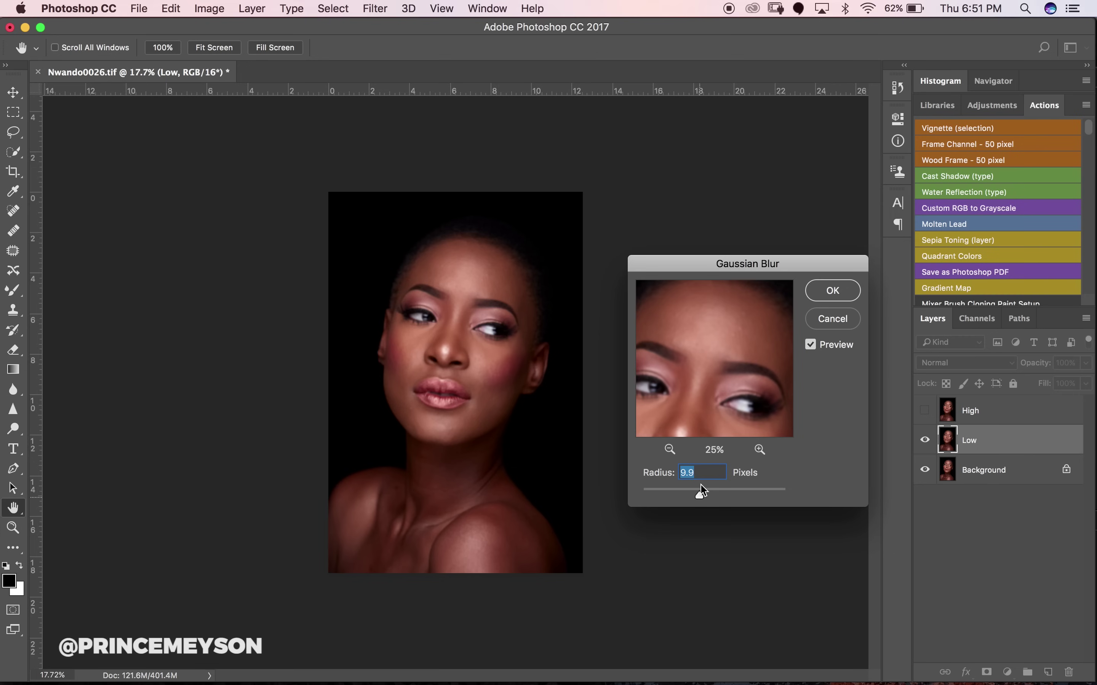
{"action": "left_click", "coordinate": [700, 375]}
{"action": "left_click_drag", "start_coordinate": [700, 375], "coordinate": [721, 324]}
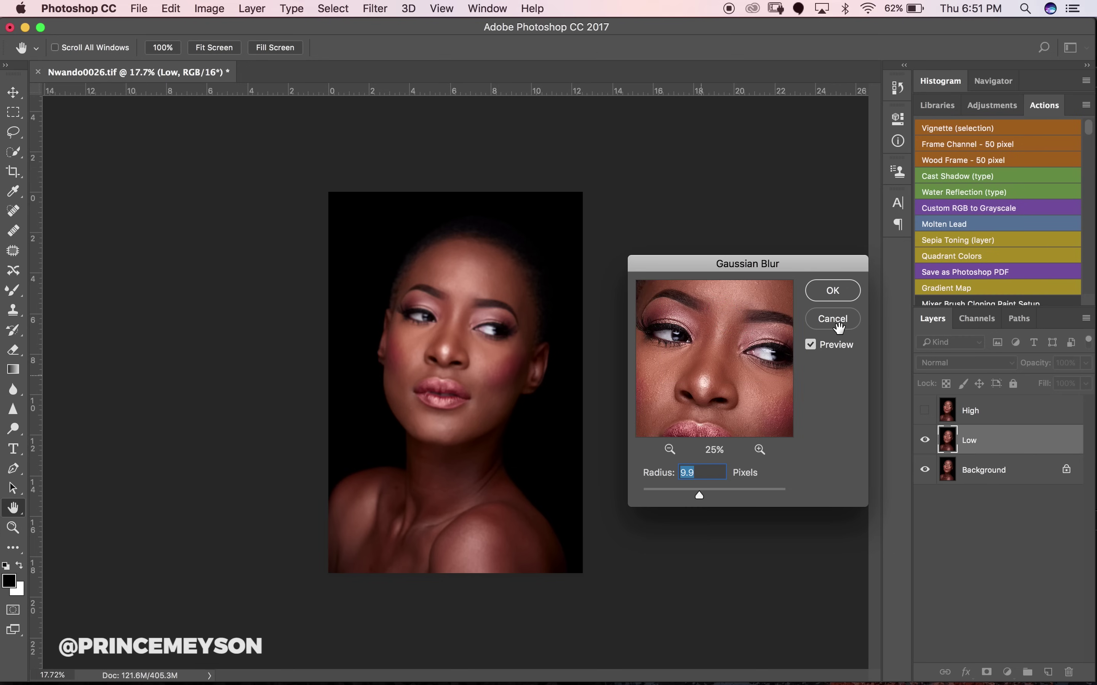
{"action": "left_click", "coordinate": [834, 296]}
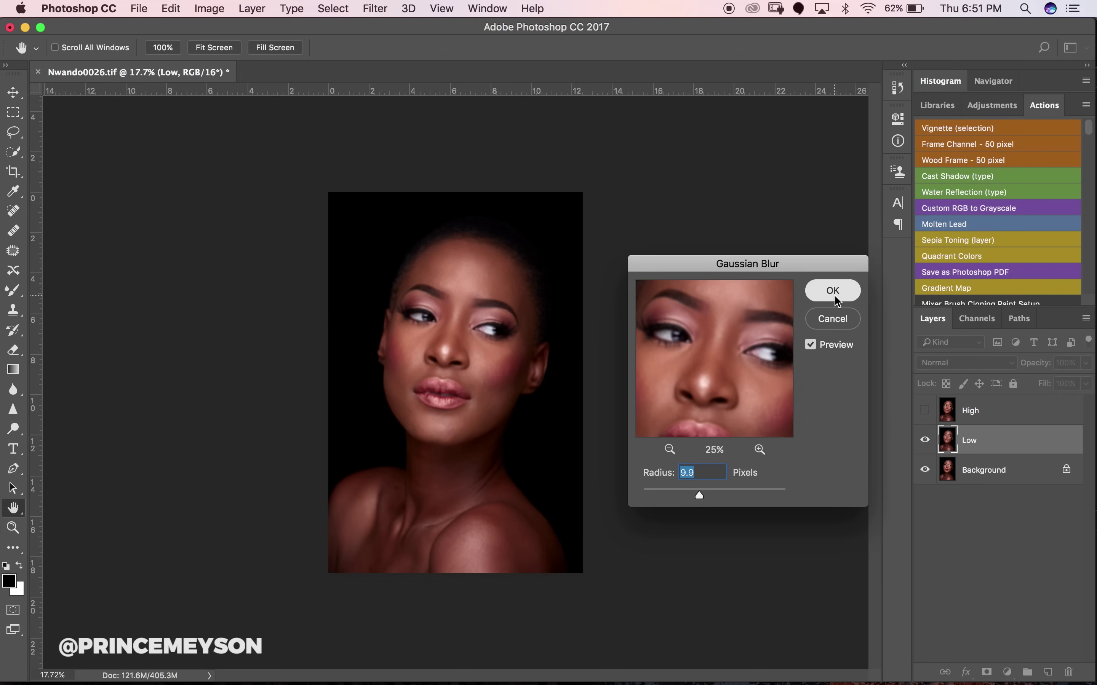
- Show the High layer and run Apply Image on it with the Low layer as source, RGB channel, Subtract blending, scale 2 and offset 128
{"action": "left_click", "coordinate": [971, 409]}
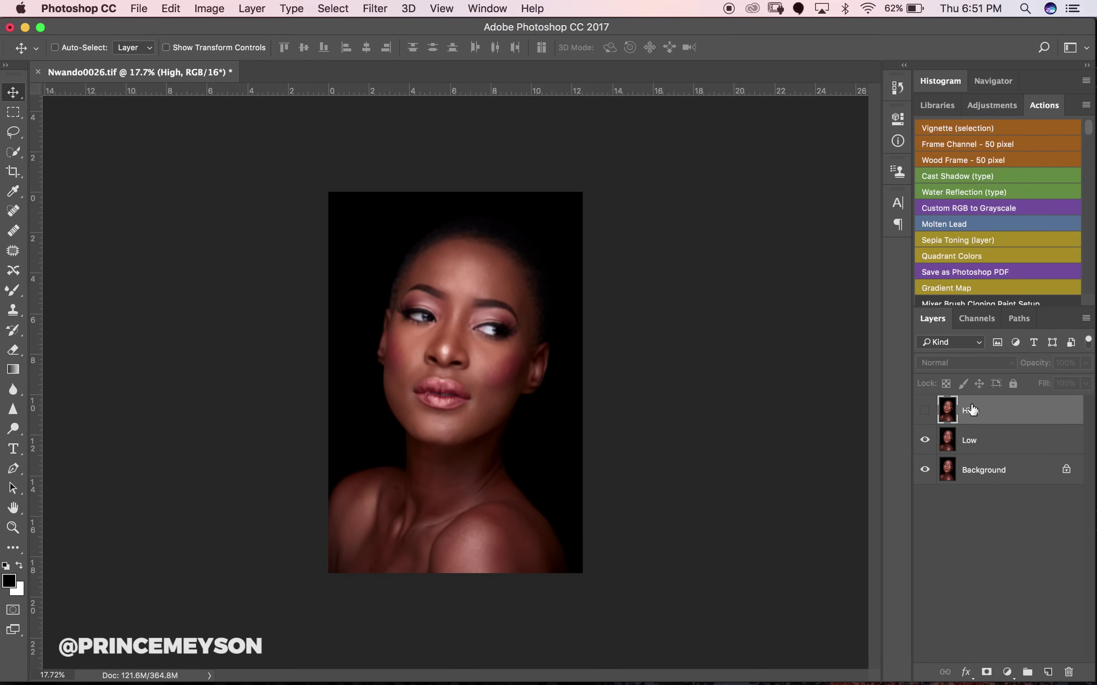
{"action": "left_click", "coordinate": [925, 410]}
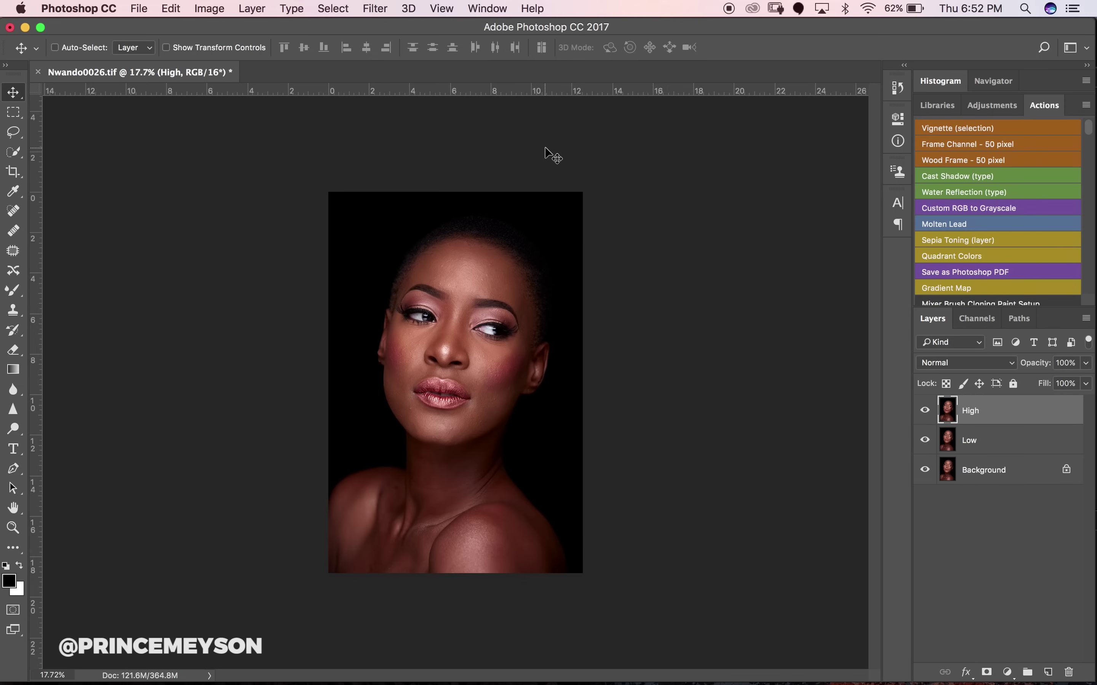
{"action": "left_click", "coordinate": [260, 10]}
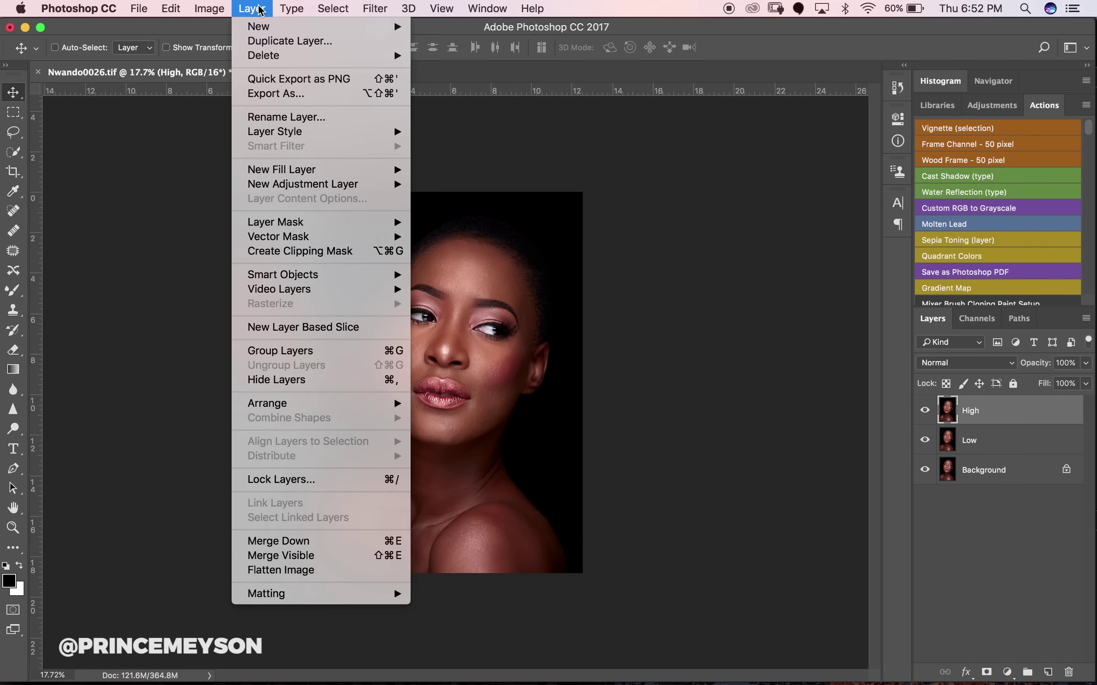
{"action": "mouse_move", "coordinate": [210, 8]}
{"action": "left_click", "coordinate": [241, 237]}
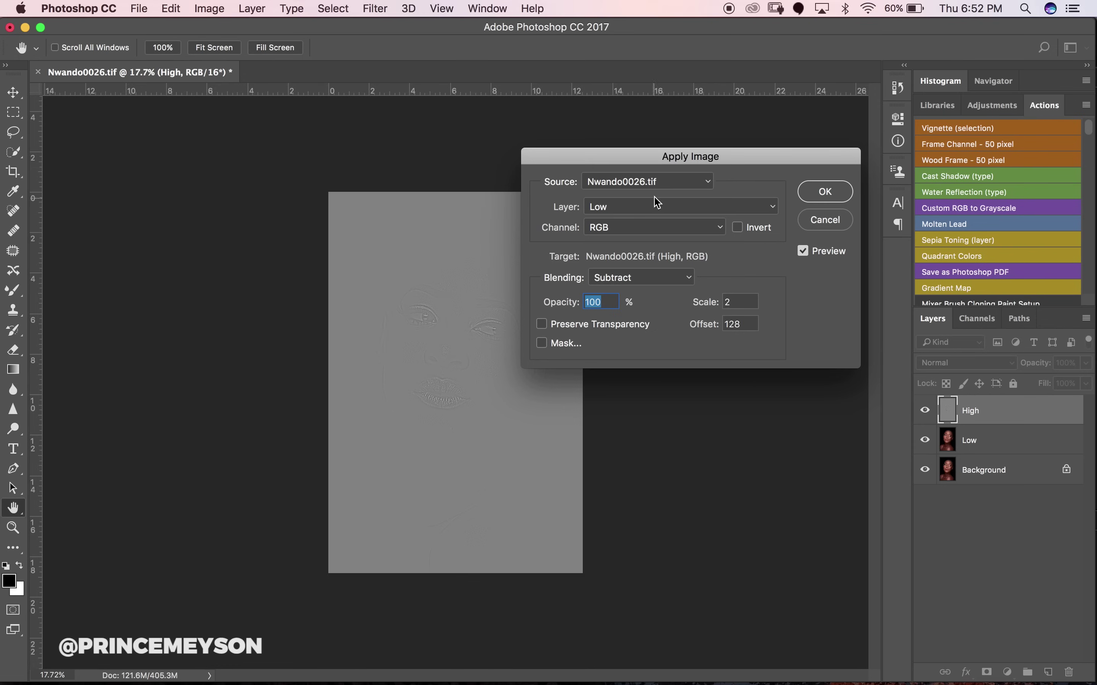
{"action": "left_click", "coordinate": [653, 207]}
{"action": "left_click", "coordinate": [629, 205]}
{"action": "left_click", "coordinate": [825, 193]}
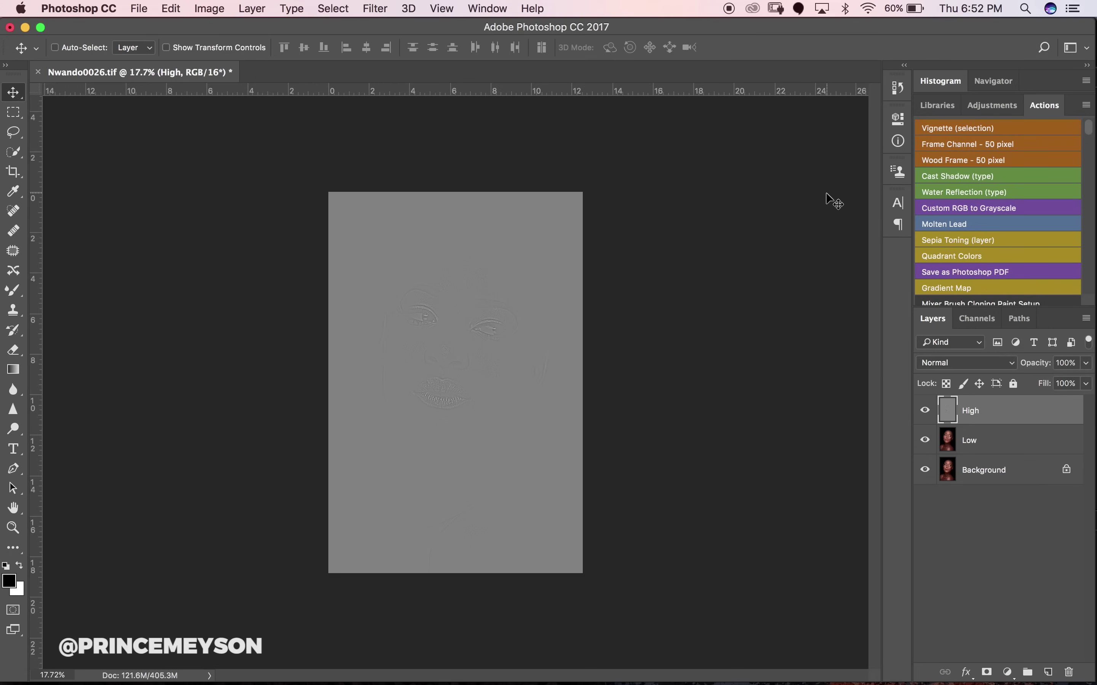
- Set the High layer's blend mode to Linear Light
{"action": "left_click", "coordinate": [942, 368]}
{"action": "left_click", "coordinate": [851, 379]}
{"action": "left_click", "coordinate": [937, 370]}
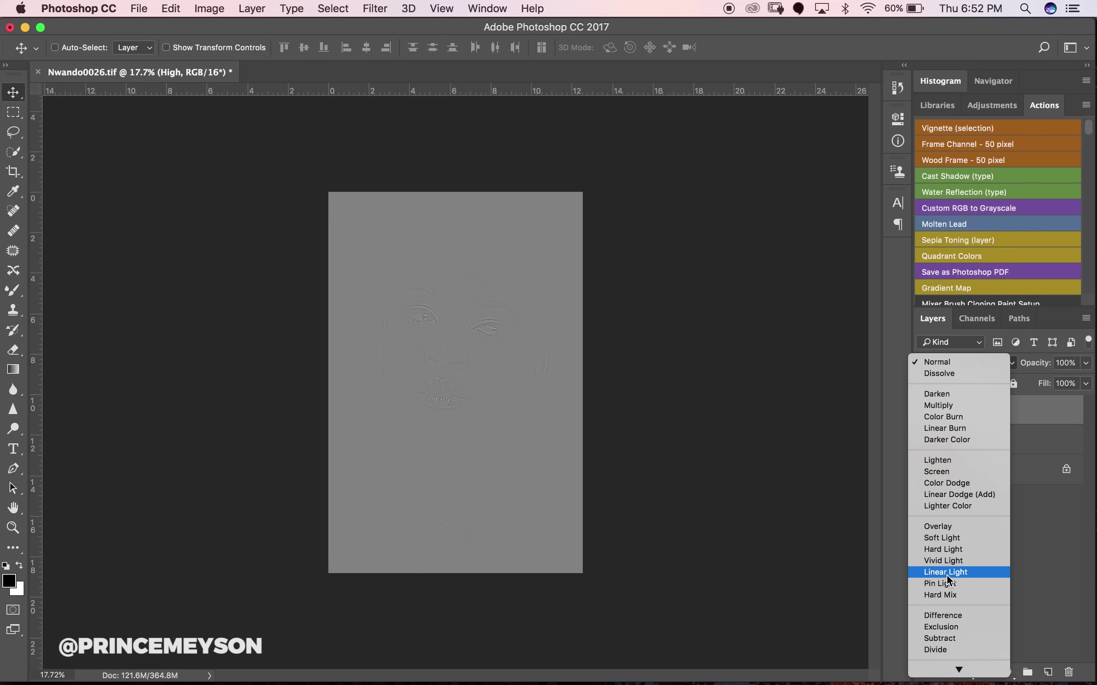
{"action": "left_click", "coordinate": [962, 491]}
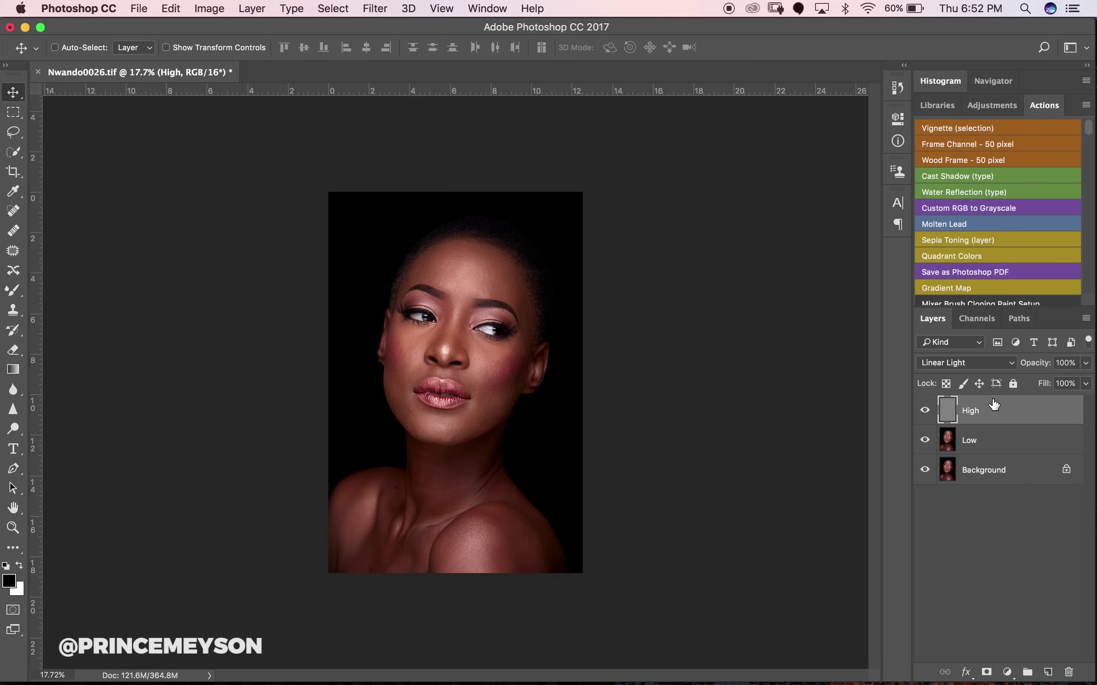
- Group the High and Low layers and name the group FS
{"action": "left_click", "coordinate": [998, 451], "text": "shift"}
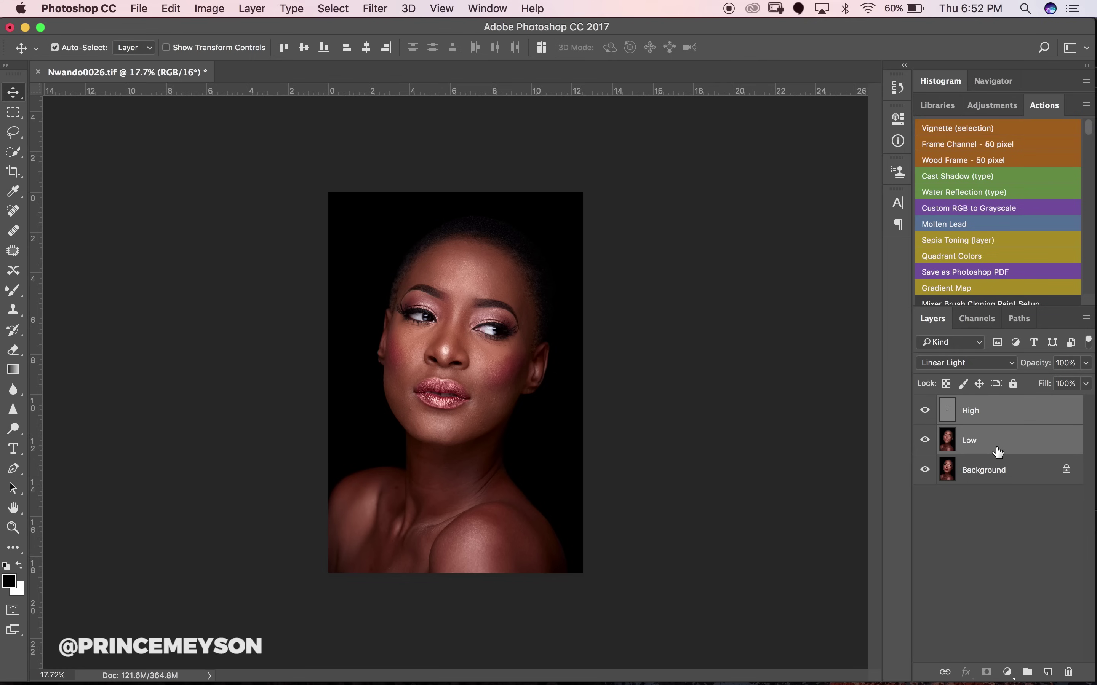
{"action": "key", "text": "super+g"}
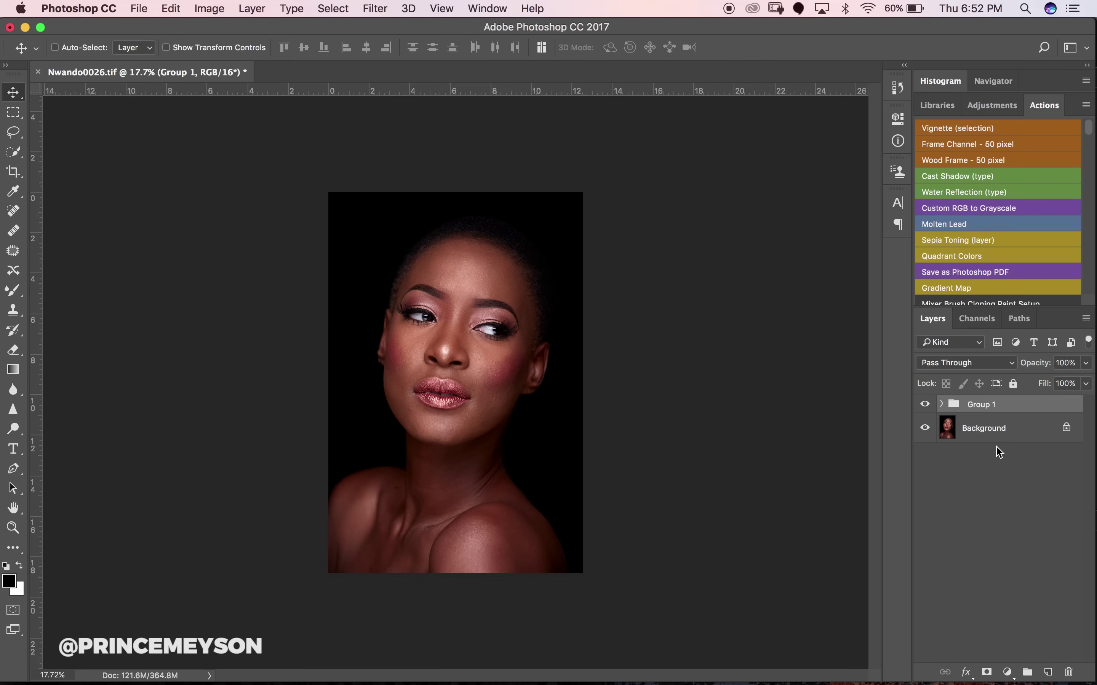
{"action": "double_click", "coordinate": [980, 405]}
{"action": "type", "text": "FS"}
{"action": "key", "text": "Return"}
- Expand the FS group, duplicate the Low layer and clip the copy to the original Low layer
{"action": "left_click", "coordinate": [942, 405]}
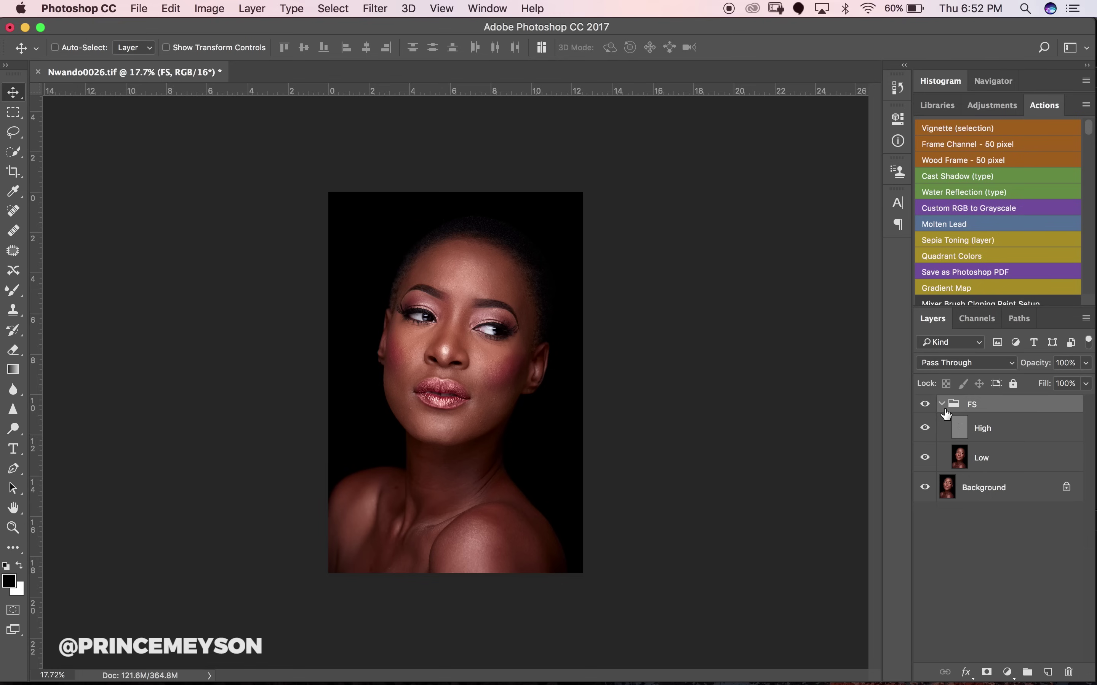
{"action": "left_click", "coordinate": [995, 461]}
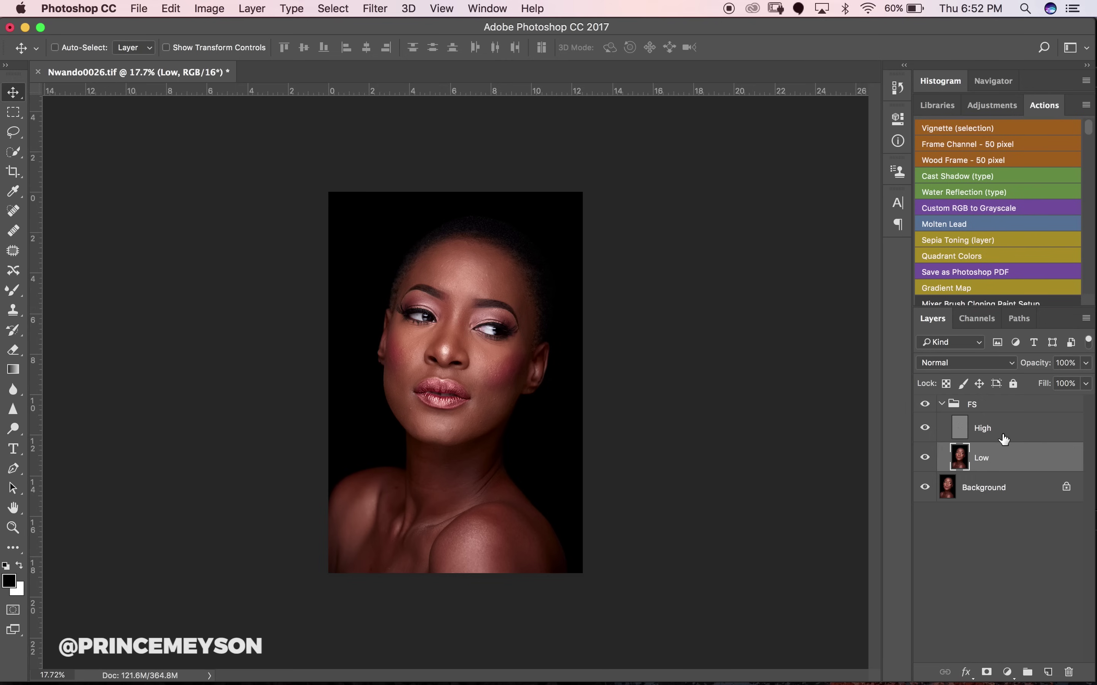
{"action": "left_click", "coordinate": [1003, 439]}
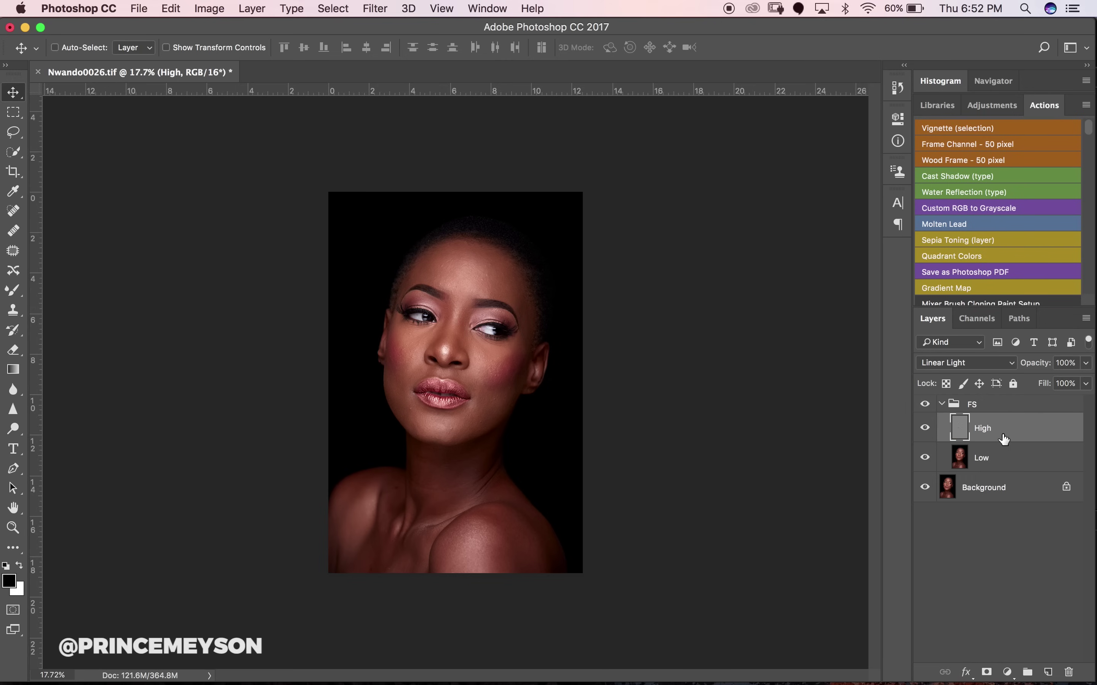
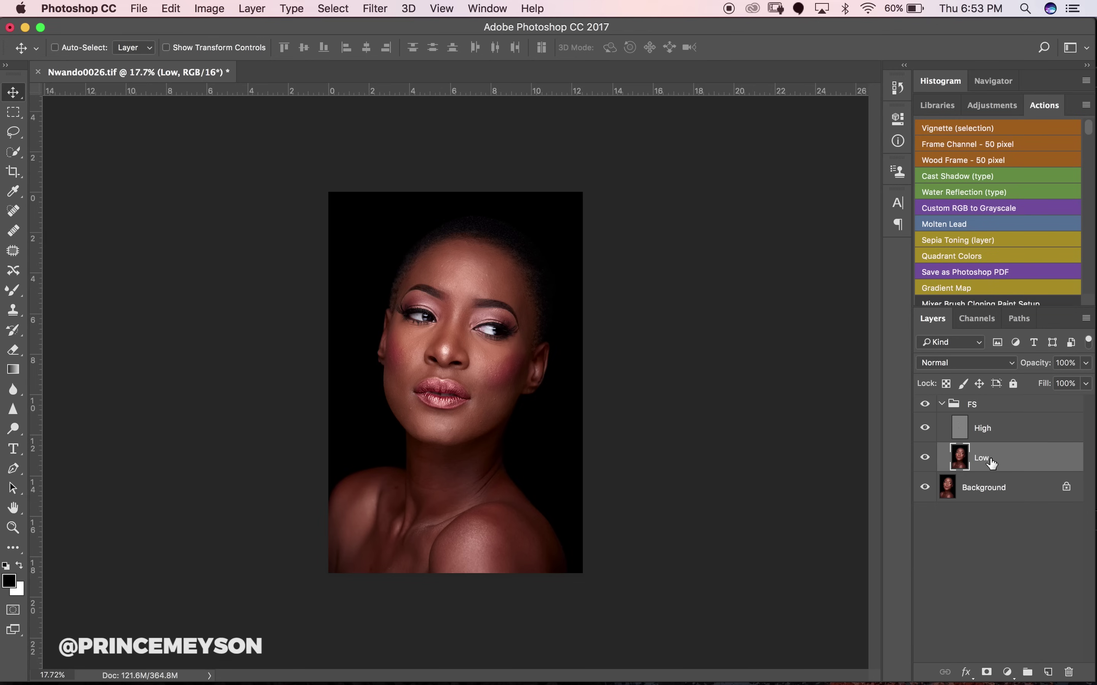
{"action": "key", "text": "super+j"}
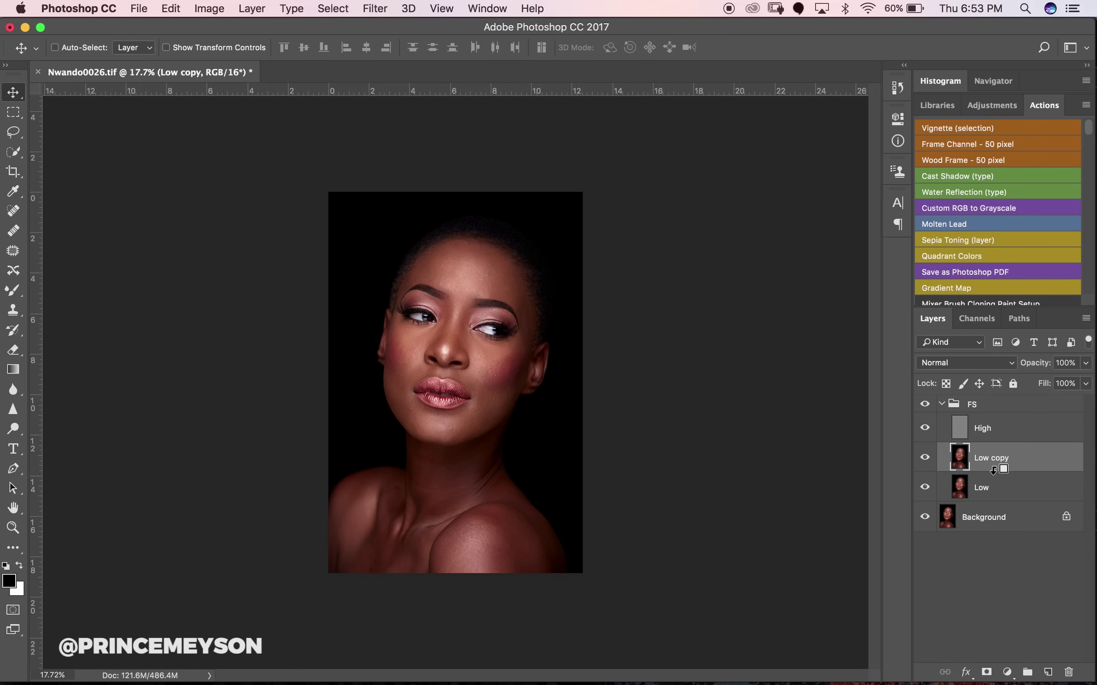
{"action": "left_click", "coordinate": [994, 470], "text": "alt"}
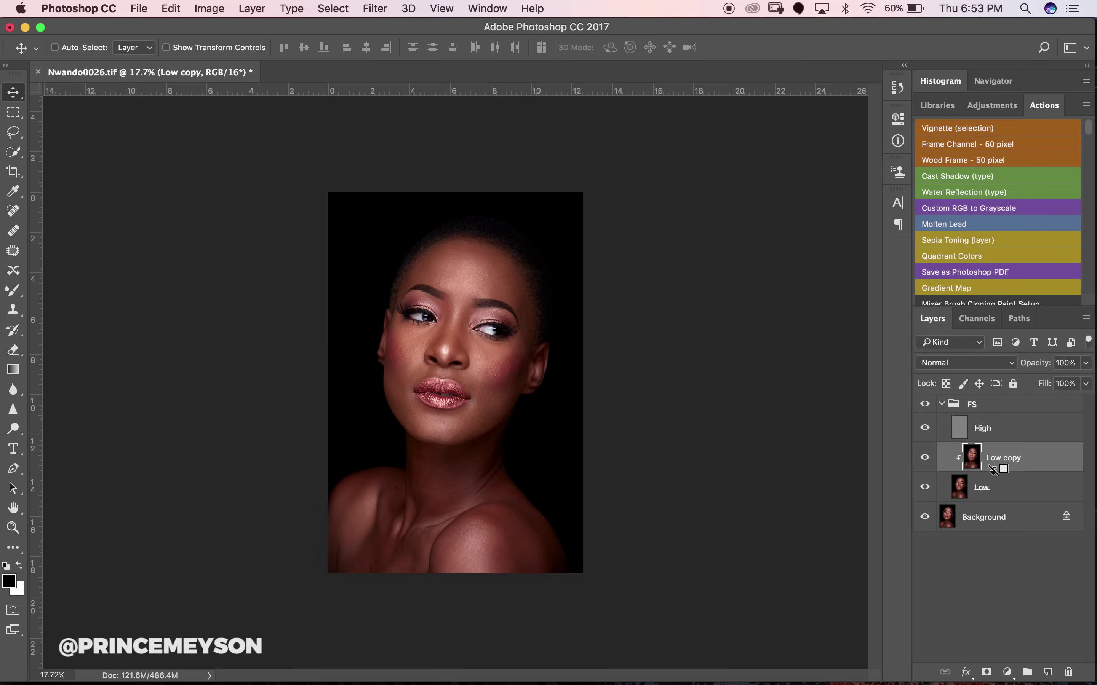
- Select the High layer in the FS group
{"action": "left_click", "coordinate": [993, 428]}
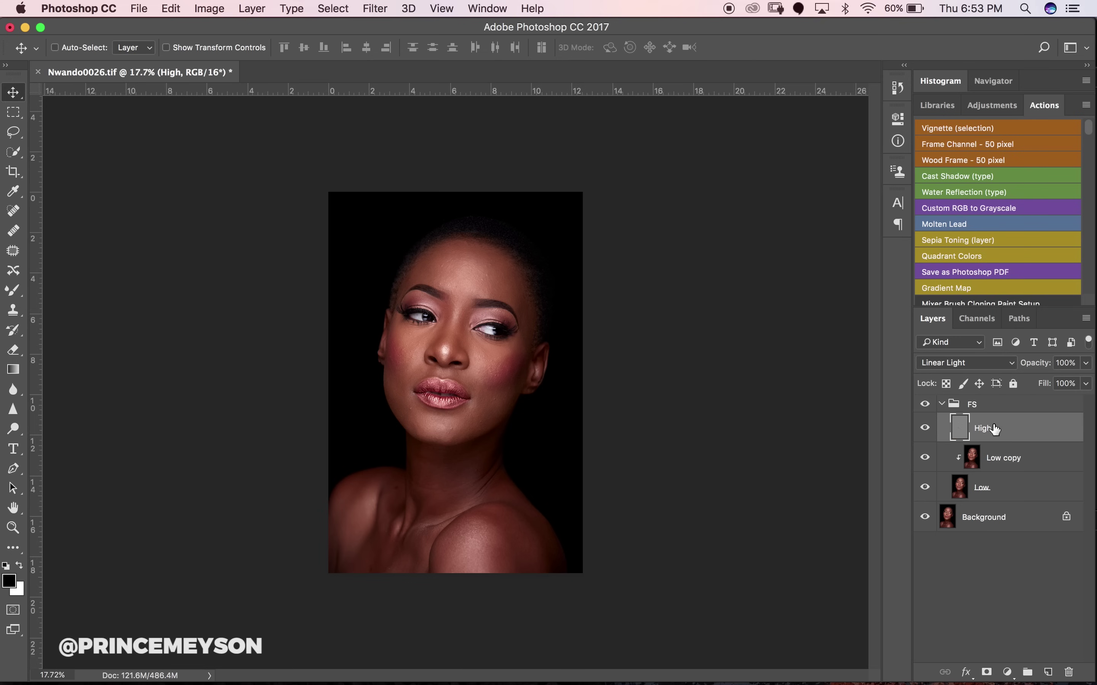
{"action": "key", "text": "z"}
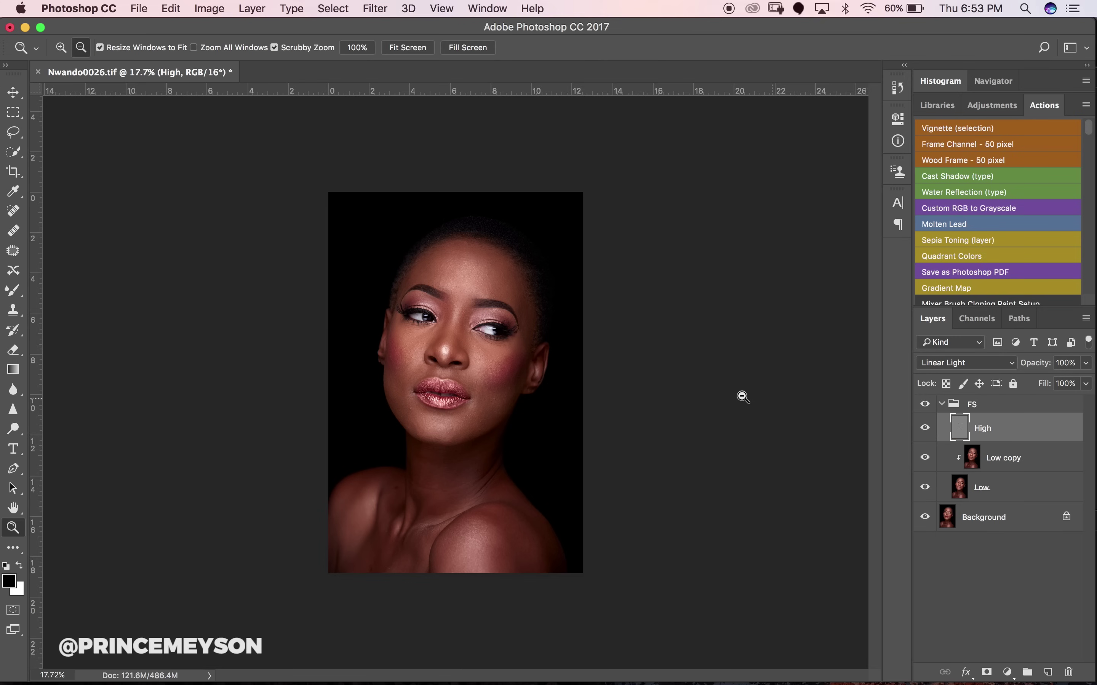
{"action": "left_click", "coordinate": [476, 350]}
{"action": "left_click", "coordinate": [478, 350]}
{"action": "key", "text": "v"}
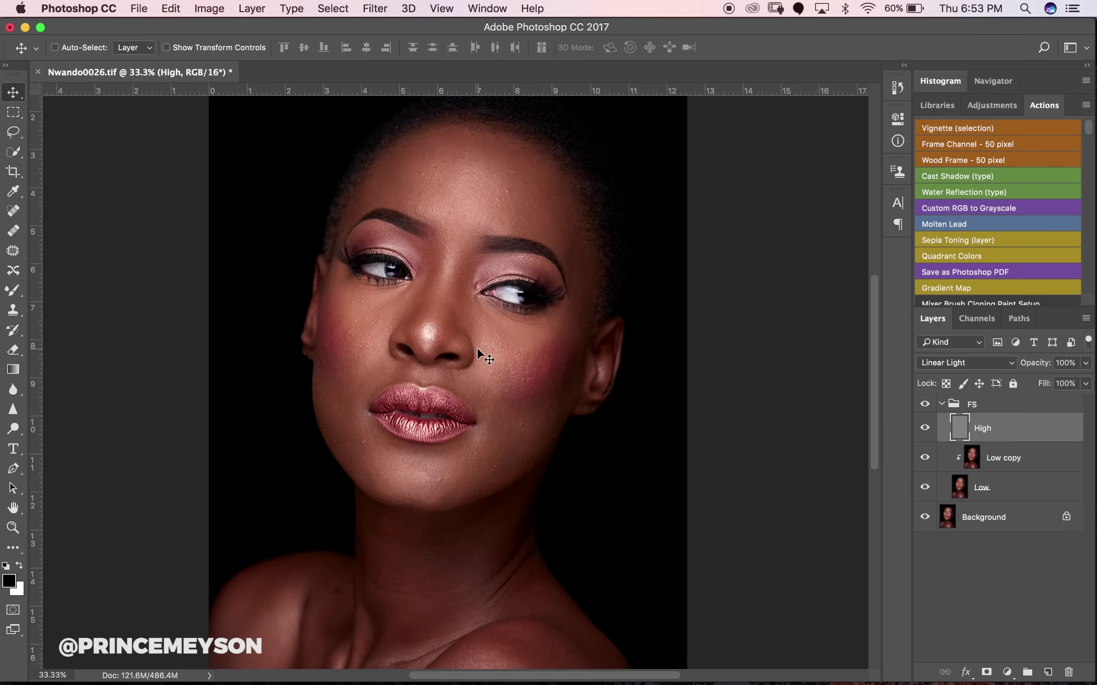
{"action": "key", "text": "super+j"}
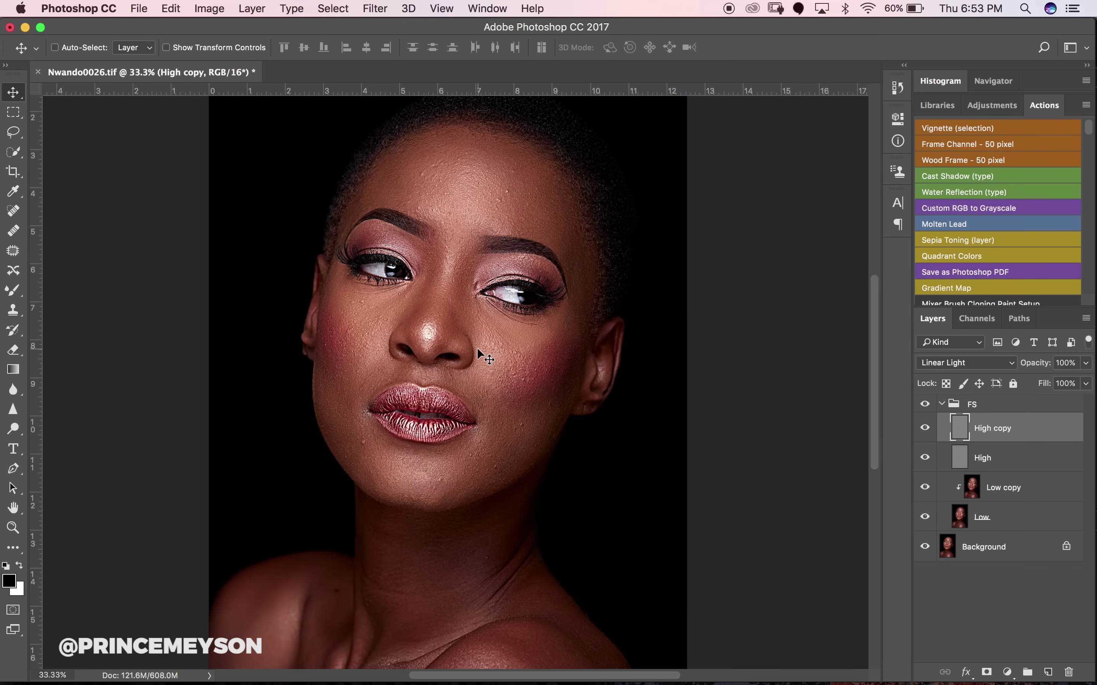
{"action": "left_click", "coordinate": [987, 442], "text": "alt"}
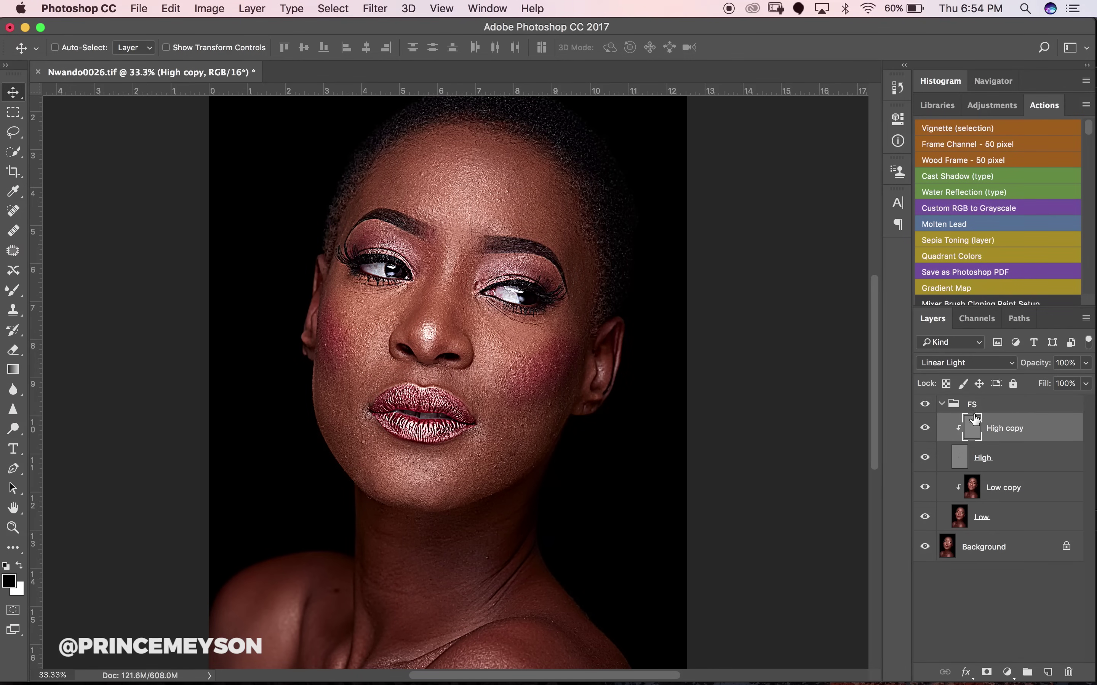
{"action": "left_click", "coordinate": [959, 364]}
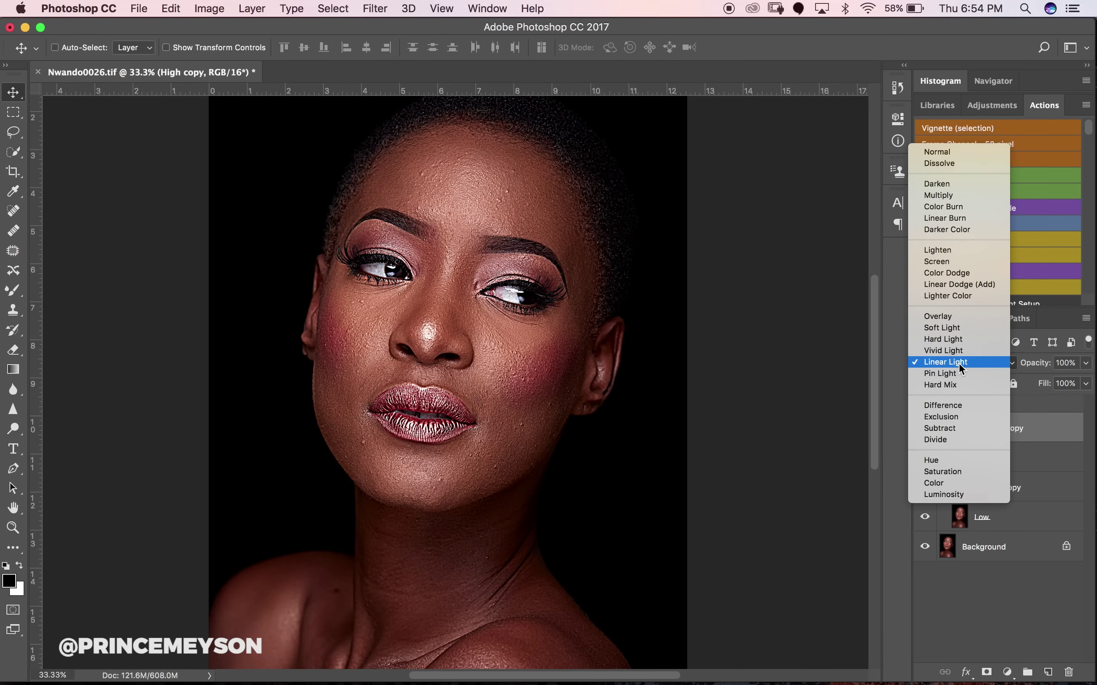
{"action": "left_click", "coordinate": [948, 151]}
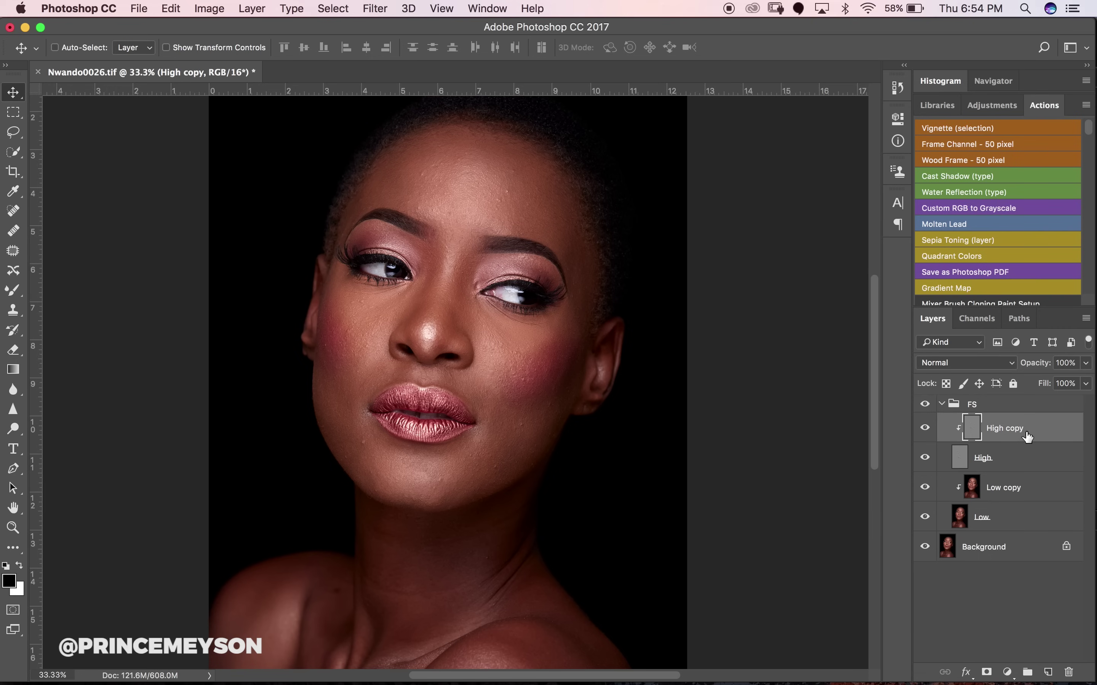
{"action": "key", "text": "Delete"}
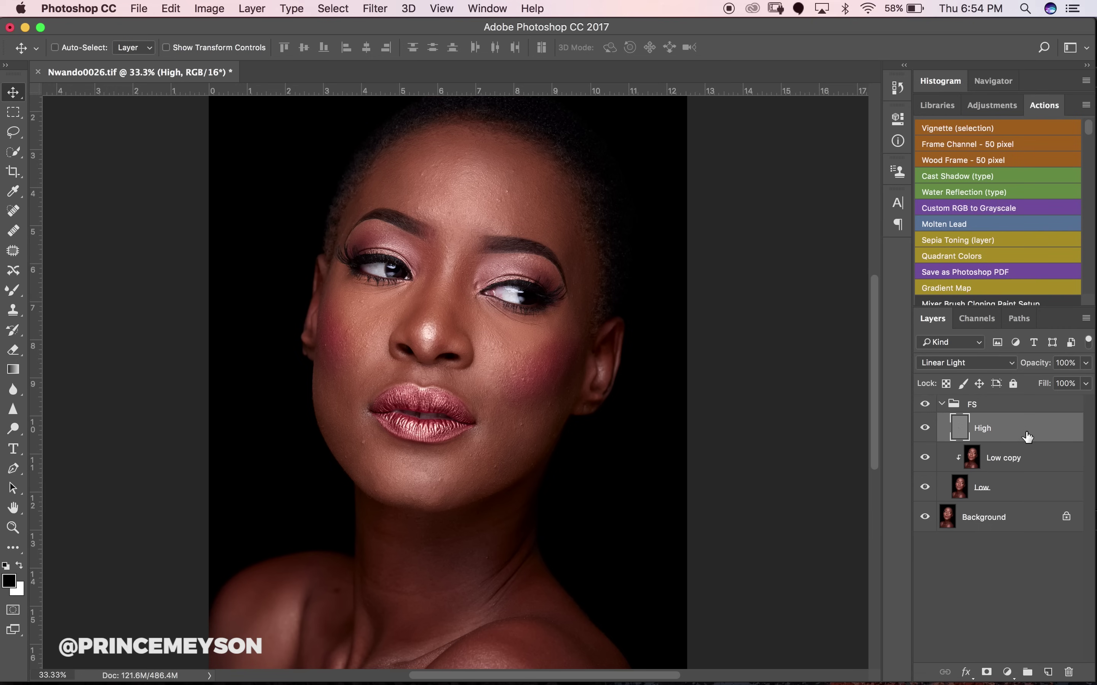
- Duplicate the High layer, clip the copy to the original High layer and set the copy's blend mode to Normal
{"action": "key", "text": "super+j"}
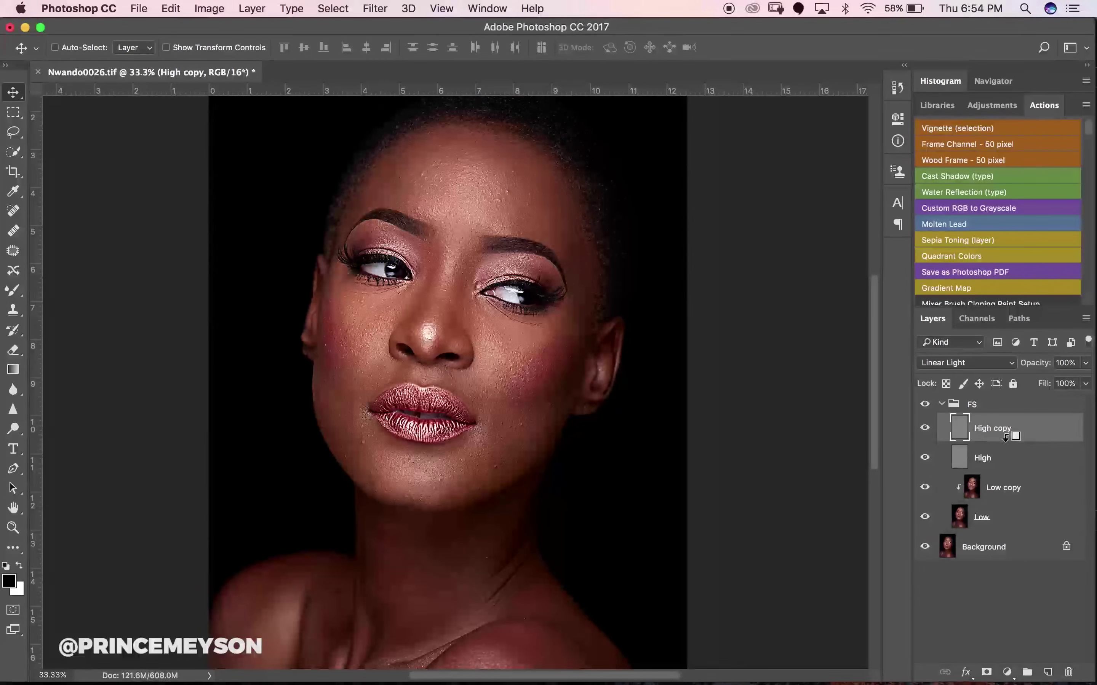
{"action": "left_click", "coordinate": [981, 442], "text": "alt"}
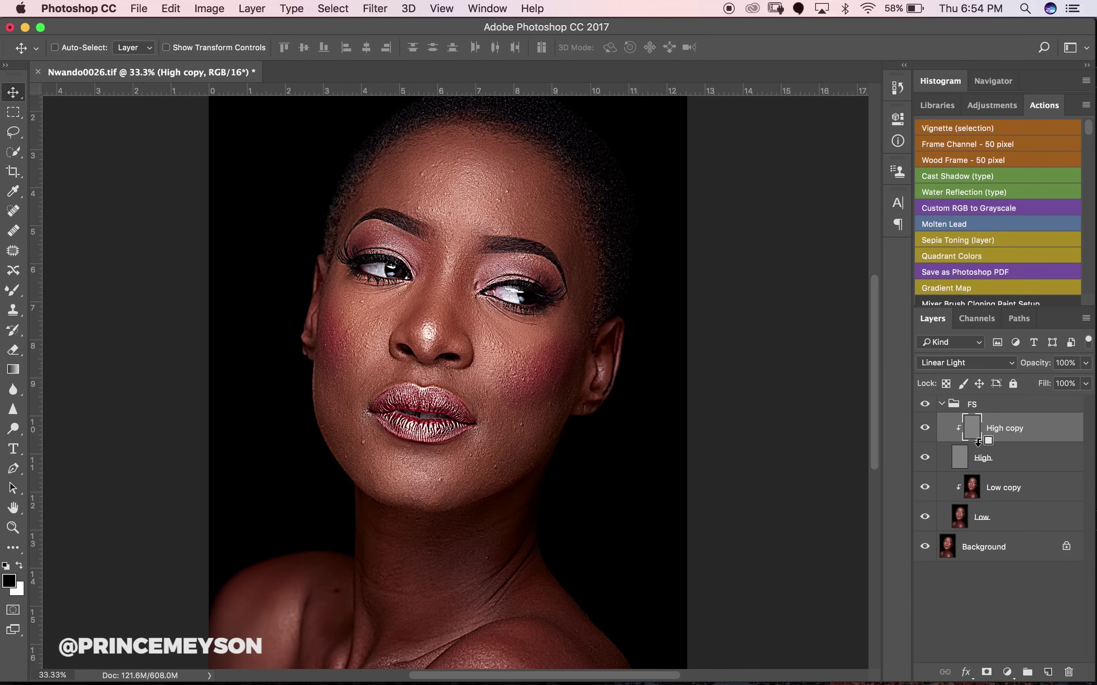
{"action": "left_click", "coordinate": [948, 363]}
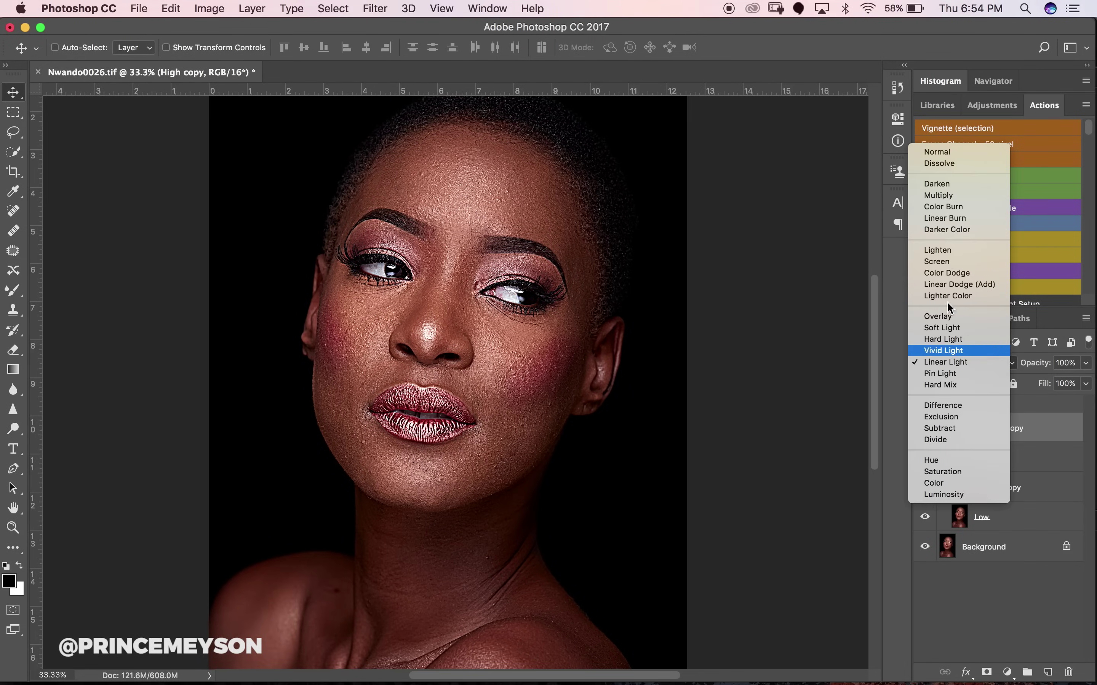
{"action": "left_click", "coordinate": [959, 155]}
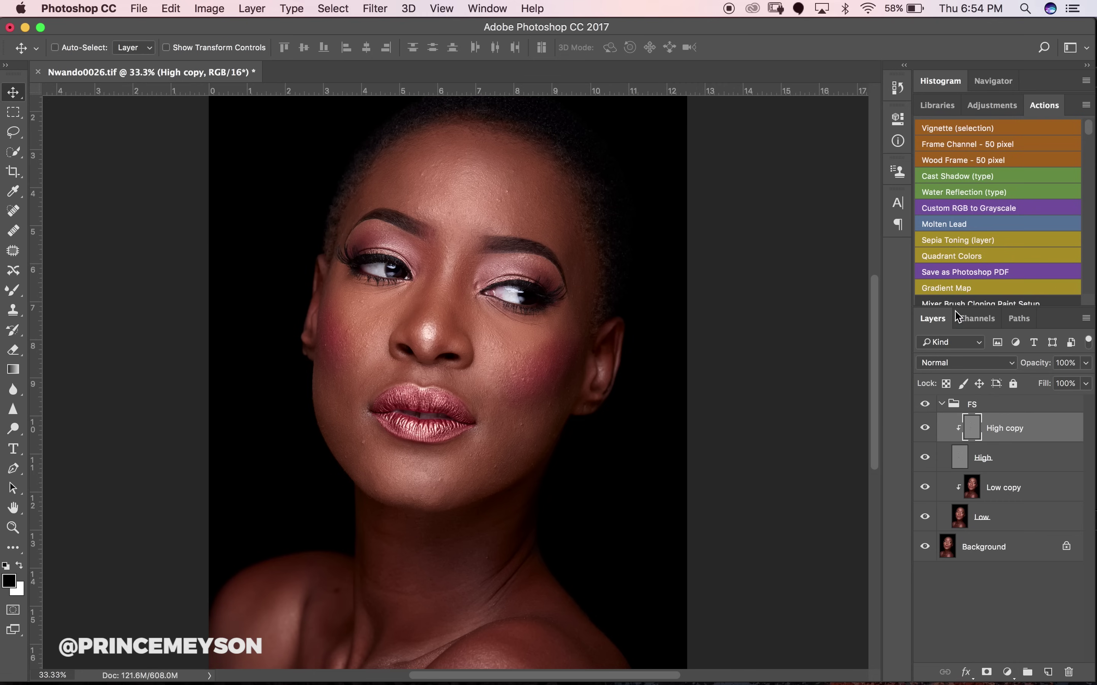
- Select the Low copy layer and set up the Mixer Brush with Wet, Load, Mix and Flow at 30%
{"action": "left_click", "coordinate": [982, 495]}
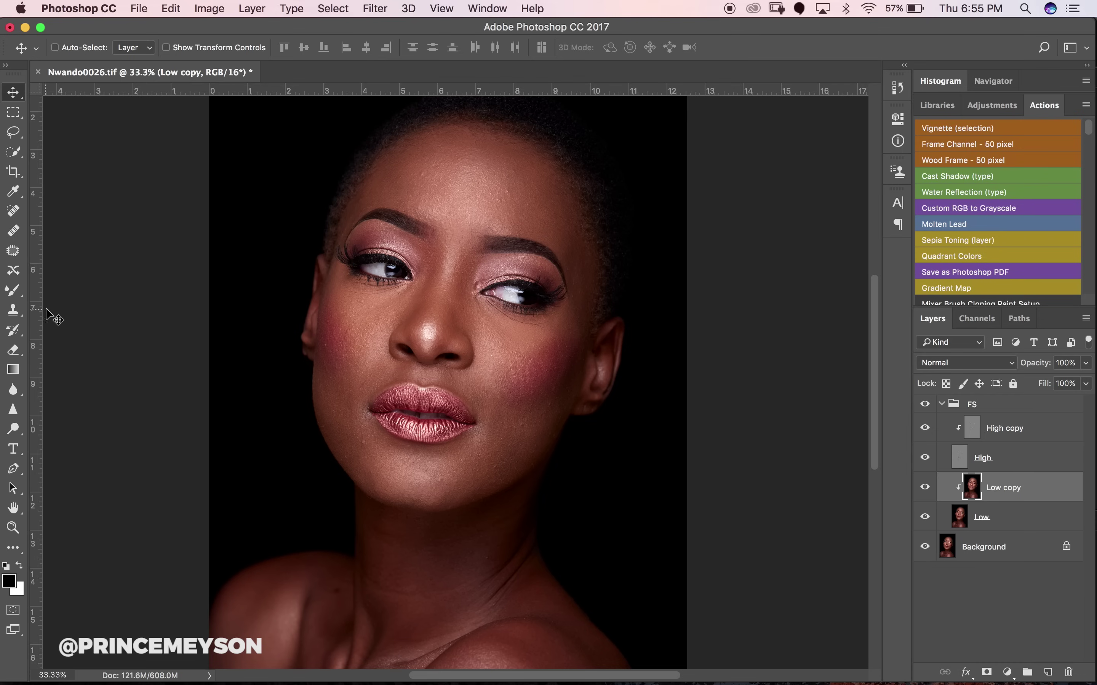
{"action": "left_click", "coordinate": [17, 294]}
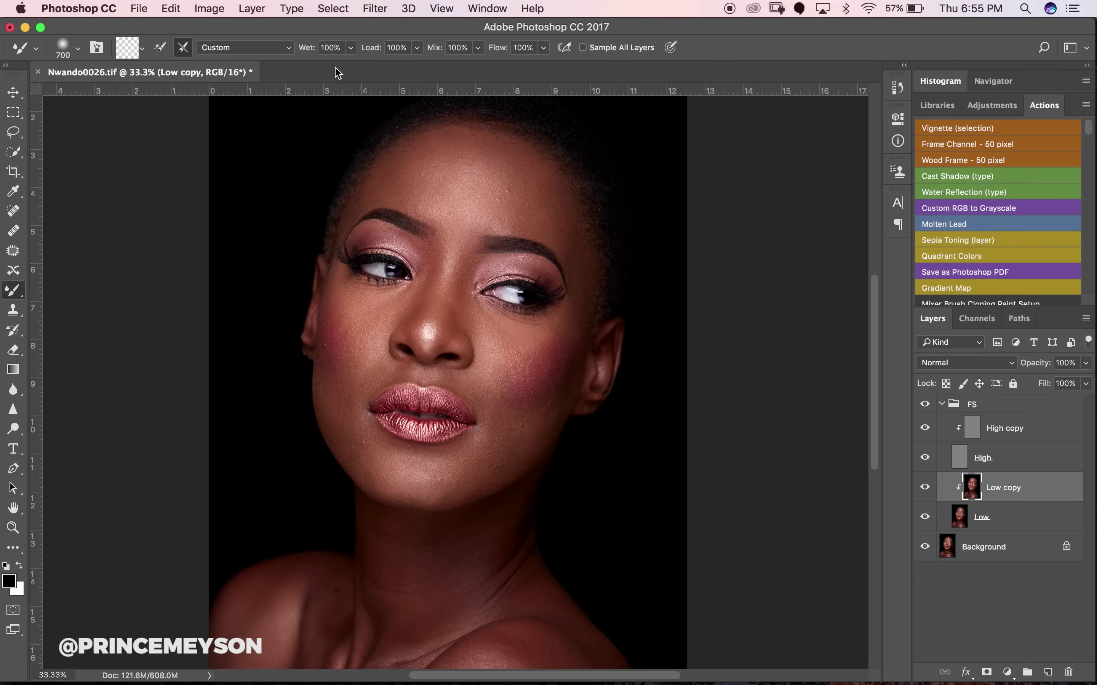
{"action": "left_click", "coordinate": [335, 47]}
{"action": "type", "text": "30"}
{"action": "key", "text": "Tab"}
{"action": "type", "text": "30"}
{"action": "left_click", "coordinate": [477, 47]}
{"action": "key", "text": "Escape"}
{"action": "key", "text": "Tab"}
{"action": "type", "text": "30"}
{"action": "left_click_drag", "start_coordinate": [468, 48], "coordinate": [448, 48]}
{"action": "type", "text": "30"}
{"action": "key", "text": "Return"}
{"action": "left_click", "coordinate": [164, 53]}
{"action": "left_click", "coordinate": [162, 53]}
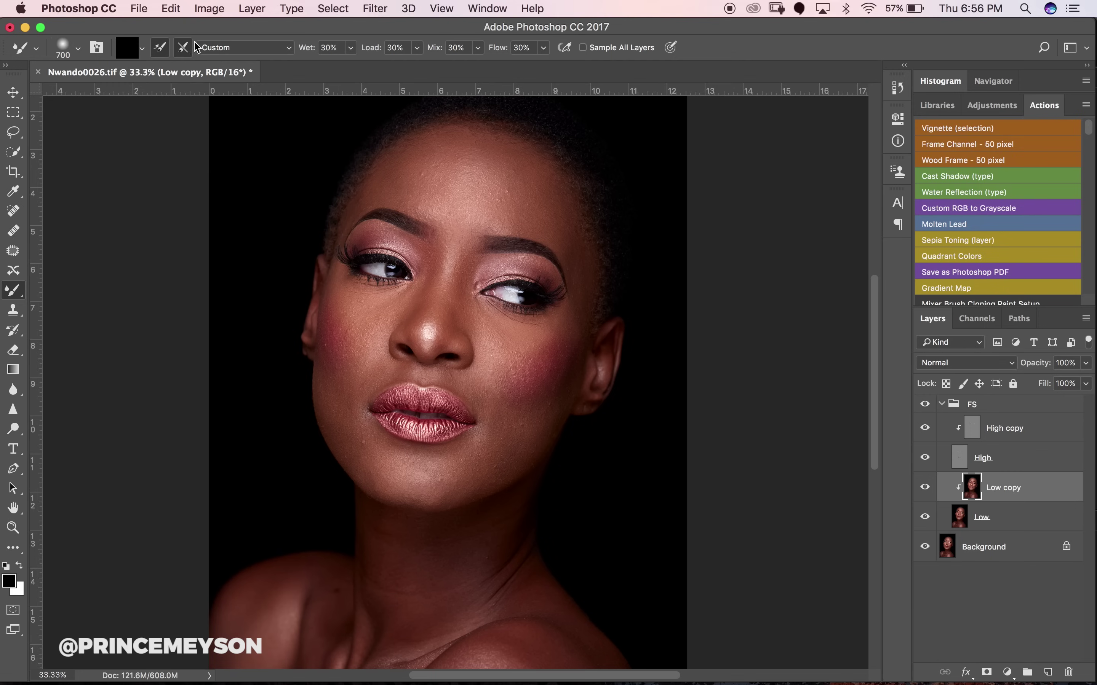
{"action": "left_click", "coordinate": [162, 54]}
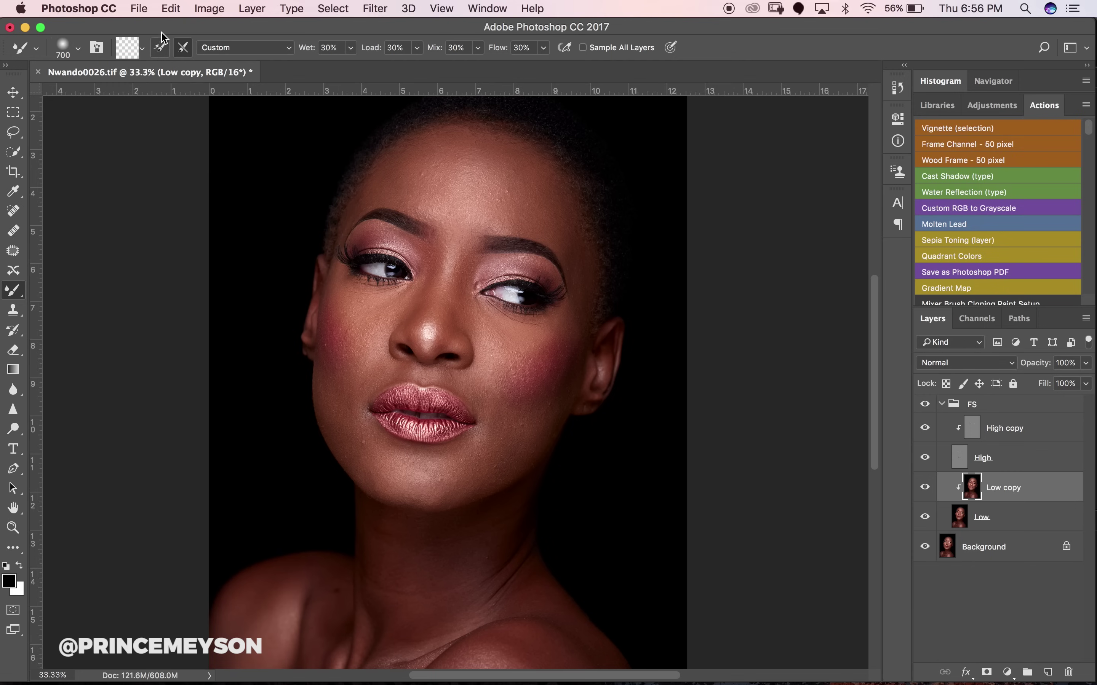
{"action": "left_click", "coordinate": [184, 48]}
{"action": "left_click", "coordinate": [186, 48]}
{"action": "left_click", "coordinate": [264, 47]}
{"action": "left_click", "coordinate": [264, 48]}
- Blend the uneven facial skin tones on the Low copy layer with the Mixer Brush, adapting the brush size to each area
{"action": "key", "text": "bracketleft"}
{"action": "key", "text": "bracketleft"}
{"action": "key", "text": "bracketleft"}
{"action": "key", "text": "bracketleft"}
{"action": "key", "text": "bracketleft"}
{"action": "key", "text": "bracketleft"}
{"action": "key", "text": "bracketleft"}
{"action": "key", "text": "bracketright"}
{"action": "key", "text": "bracketright"}
{"action": "key", "text": "bracketright"}
{"action": "key", "text": "bracketright"}
{"action": "key", "text": "bracketleft"}
{"action": "key", "text": "bracketleft"}
{"action": "key", "text": "bracketright"}
{"action": "key", "text": "bracketright"}
{"action": "key", "text": "bracketright"}
{"action": "key", "text": "bracketleft"}
{"action": "key", "text": "bracketleft"}
{"action": "key", "text": "bracketright"}
{"action": "key", "text": "bracketright"}
- Toggle the Low copy layer's visibility to compare the skin before and after blending
{"action": "left_click", "coordinate": [925, 488]}
{"action": "left_click", "coordinate": [925, 490]}
{"action": "key", "text": "bracketleft"}
{"action": "left_click", "coordinate": [924, 490]}
- Blend the light and shadow transitions along the nose bridge and around the eyes with a resized Mixer Brush
{"action": "key", "text": "bracketright"}
{"action": "key", "text": "bracketright"}
{"action": "key", "text": "bracketleft"}
{"action": "key", "text": "bracketleft"}
{"action": "key", "text": "bracketright"}
{"action": "key", "text": "bracketleft"}
{"action": "mouse_move", "coordinate": [441, 293]}
{"action": "left_mouse_down"}
{"action": "mouse_move", "coordinate": [439, 276]}
{"action": "mouse_move", "coordinate": [457, 260]}
{"action": "mouse_move", "coordinate": [448, 257]}
{"action": "left_mouse_up"}
{"action": "mouse_move", "coordinate": [431, 270]}
{"action": "left_mouse_down"}
{"action": "mouse_move", "coordinate": [424, 297]}
{"action": "mouse_move", "coordinate": [429, 281]}
{"action": "mouse_move", "coordinate": [454, 308]}
{"action": "mouse_move", "coordinate": [457, 295]}
{"action": "mouse_move", "coordinate": [475, 306]}
{"action": "left_mouse_up"}
{"action": "key", "text": "bracketright"}
{"action": "key", "text": "bracketright"}
{"action": "key", "text": "bracketleft"}
{"action": "key", "text": "bracketleft"}
{"action": "key", "text": "bracketright"}
{"action": "key", "text": "bracketright"}
{"action": "key", "text": "bracketleft"}
{"action": "key", "text": "bracketleft"}
{"action": "key", "text": "bracketleft"}
{"action": "key", "text": "bracketleft"}
{"action": "key", "text": "bracketright"}
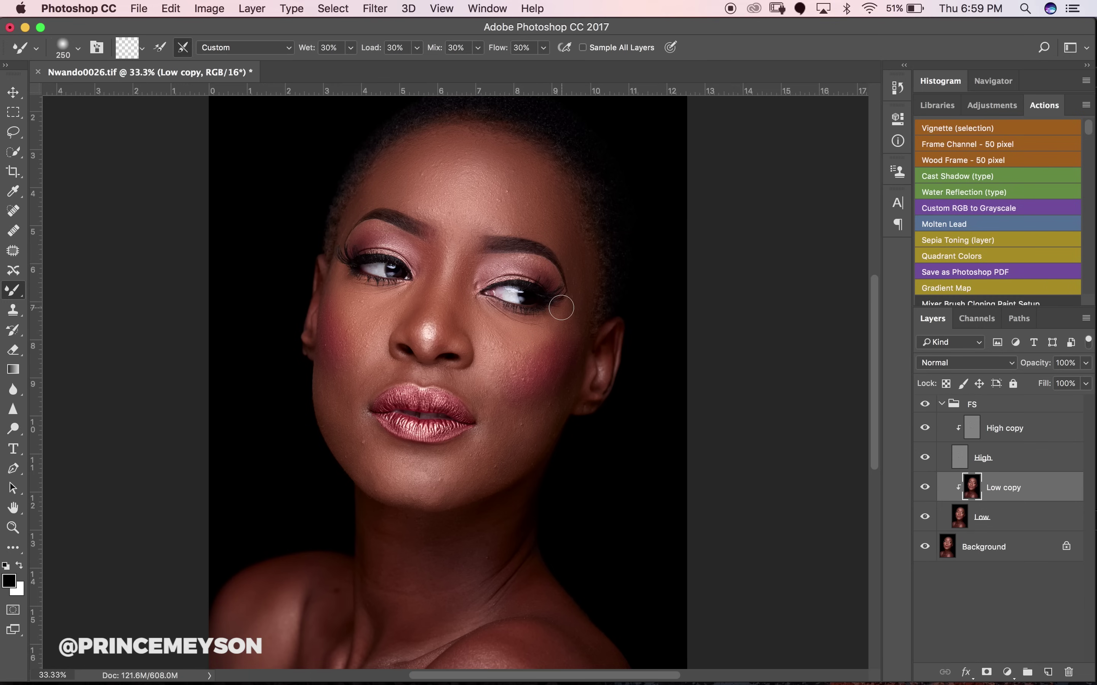
{"action": "key", "text": "bracketright"}
{"action": "key", "text": "bracketright"}
{"action": "key", "text": "bracketright"}
{"action": "key", "text": "bracketright"}
- Examine the blended skin around the nose and cheeks both close up and across the whole portrait
{"action": "key", "text": "z"}
{"action": "left_click", "coordinate": [503, 370]}
{"action": "key", "text": "b"}
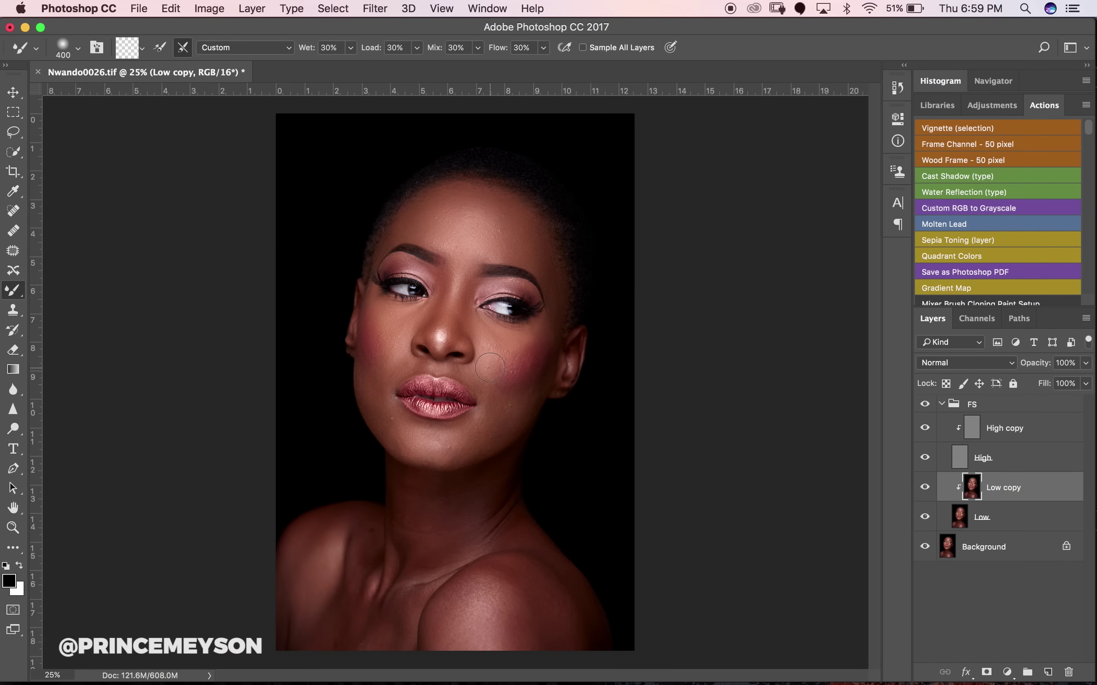
{"action": "key", "text": "z"}
{"action": "left_click_drag", "start_coordinate": [476, 363], "coordinate": [486, 331]}
{"action": "key", "text": "b"}
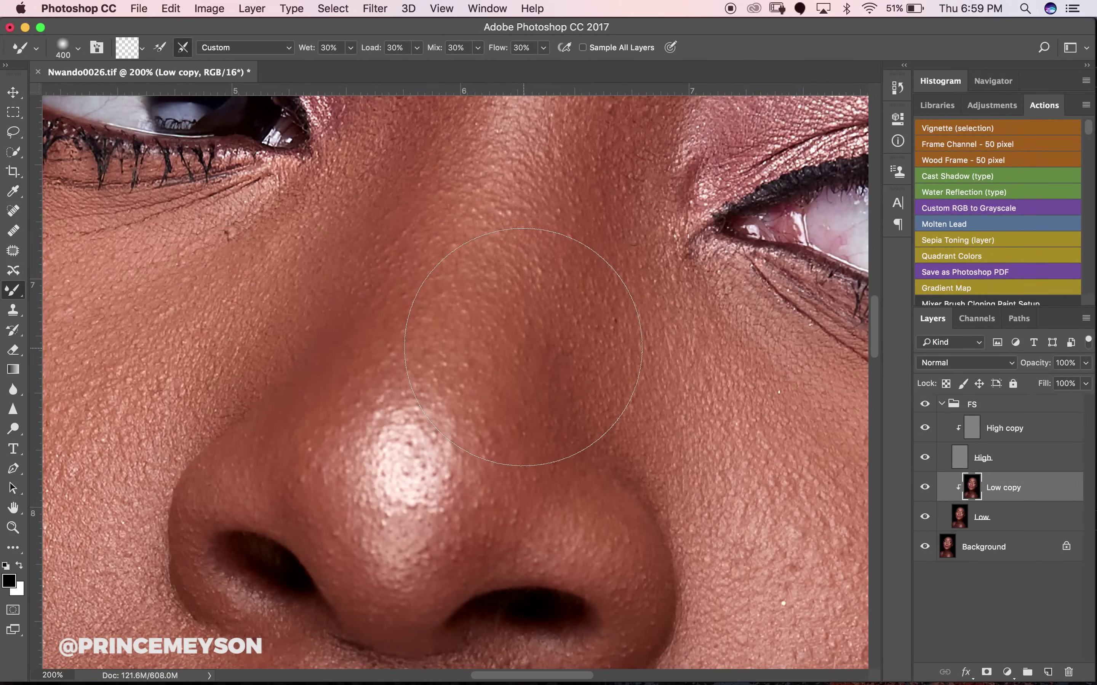
{"action": "key", "text": "z"}
{"action": "left_click", "coordinate": [514, 348], "text": "alt"}
{"action": "left_click", "coordinate": [528, 343], "text": "alt"}
{"action": "left_click", "coordinate": [529, 345], "text": "alt"}
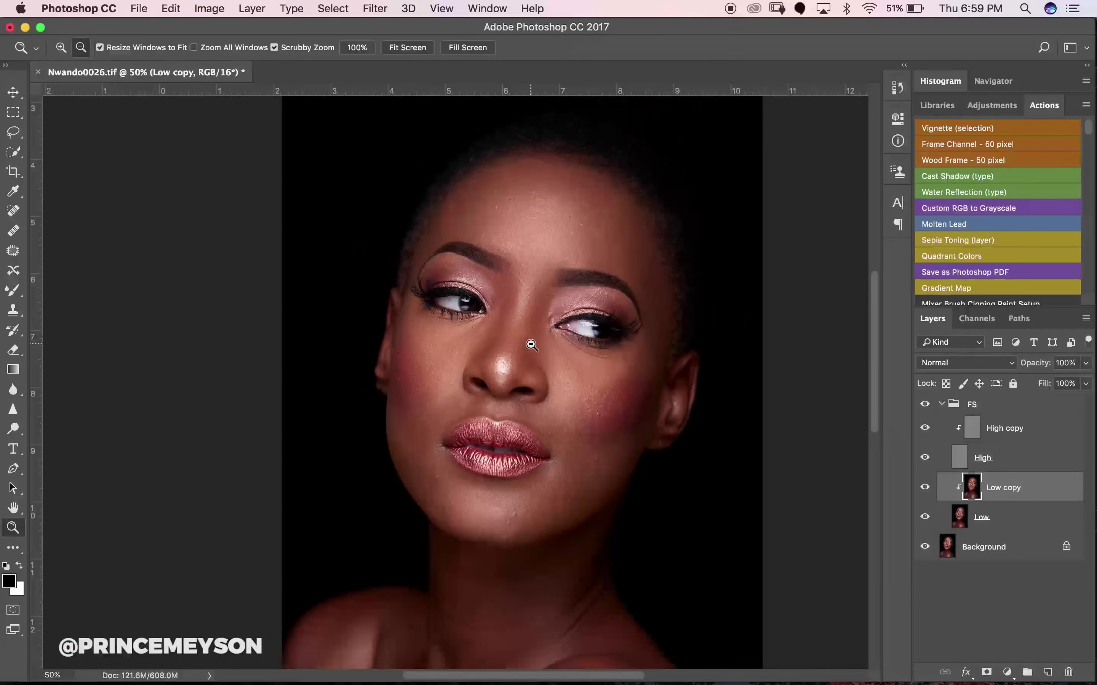
{"action": "left_click", "coordinate": [527, 351], "text": "alt"}
{"action": "left_click", "coordinate": [527, 351], "text": "alt"}
{"action": "key", "text": "b"}
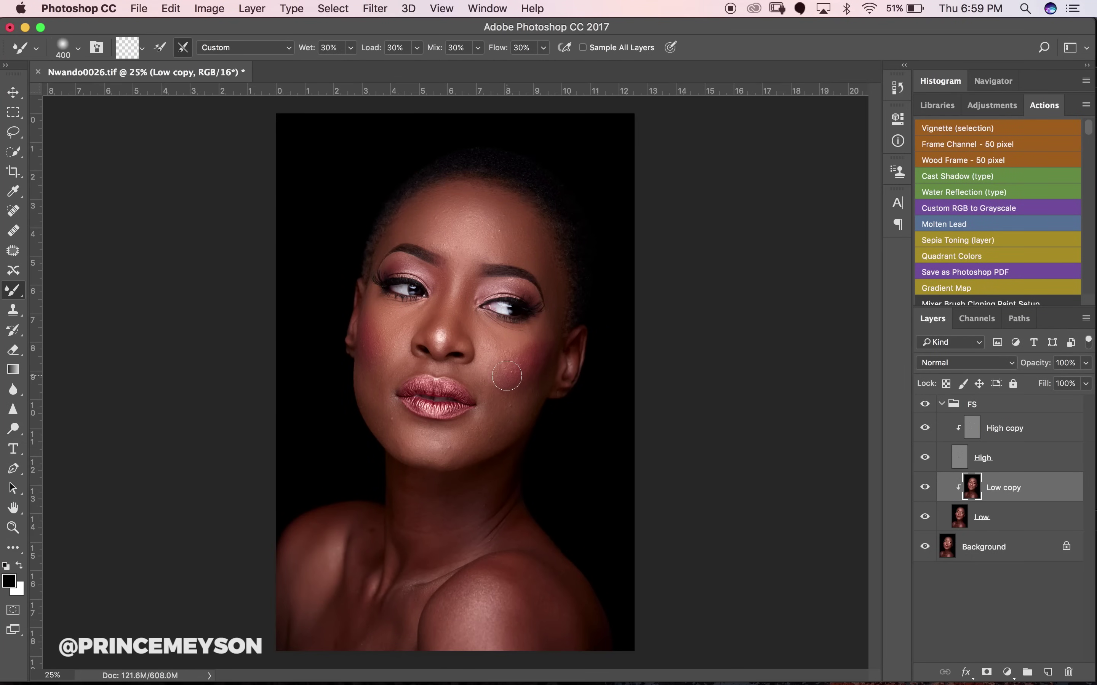
{"action": "key", "text": "z"}
{"action": "left_click", "coordinate": [479, 368]}
{"action": "key", "text": "b"}
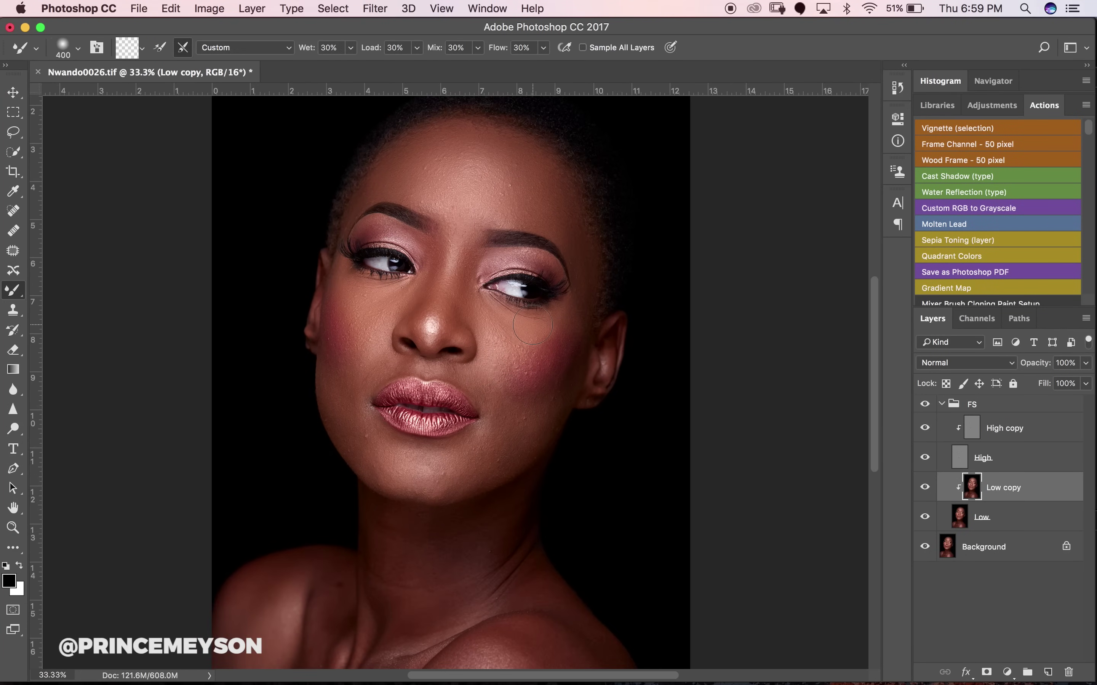
- Smooth the blush tones on the cheek beside the ear with the Mixer Brush, varying the brush size
{"action": "key", "text": "bracketleft"}
{"action": "key", "text": "bracketleft"}
{"action": "left_click_drag", "start_coordinate": [547, 351], "coordinate": [548, 371]}
{"action": "key", "text": "bracketright"}
{"action": "key", "text": "bracketright"}
{"action": "key", "text": "bracketright"}
{"action": "key", "text": "bracketleft"}
{"action": "key", "text": "bracketleft"}
{"action": "key", "text": "bracketleft"}
{"action": "key", "text": "bracketleft"}
{"action": "key", "text": "bracketright"}
{"action": "key", "text": "bracketright"}
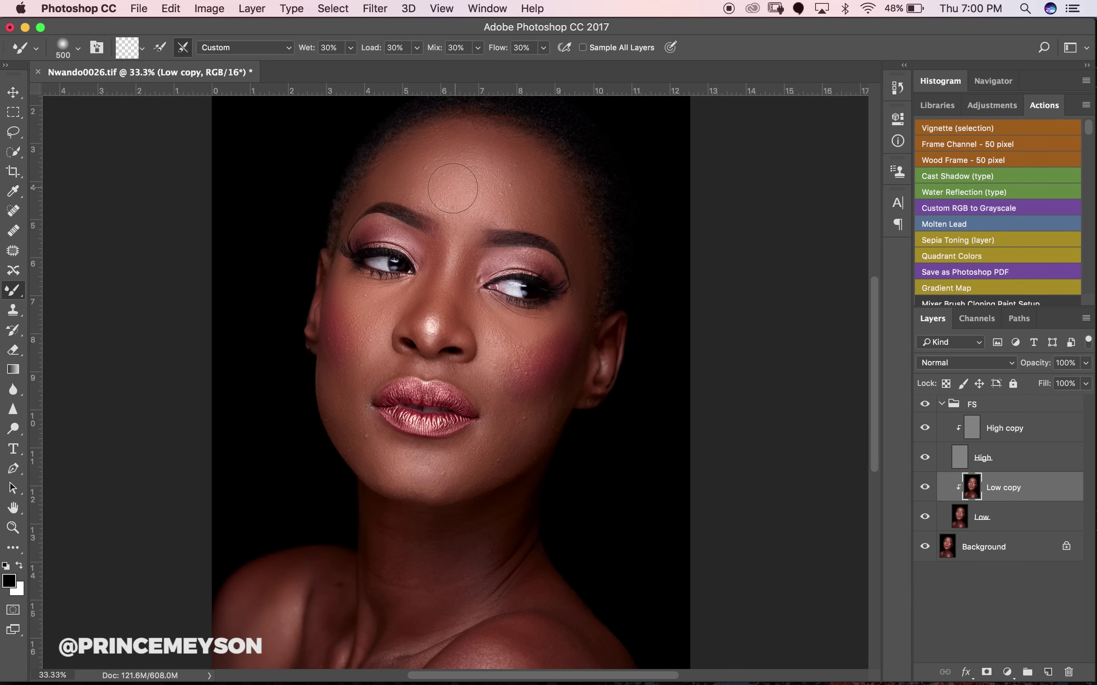
- Even out the tones on the forehead with the Mixer Brush, adjusting its size between strokes
{"action": "key", "text": "bracketleft"}
{"action": "key", "text": "bracketleft"}
{"action": "key", "text": "bracketleft"}
{"action": "key", "text": "bracketright"}
{"action": "key", "text": "bracketleft"}
{"action": "key", "text": "bracketright"}
{"action": "key", "text": "bracketright"}
- Blend the skin beside the mouth on the Low copy layer and check it against the original by toggling the FS group
{"action": "key", "text": "super+minus"}
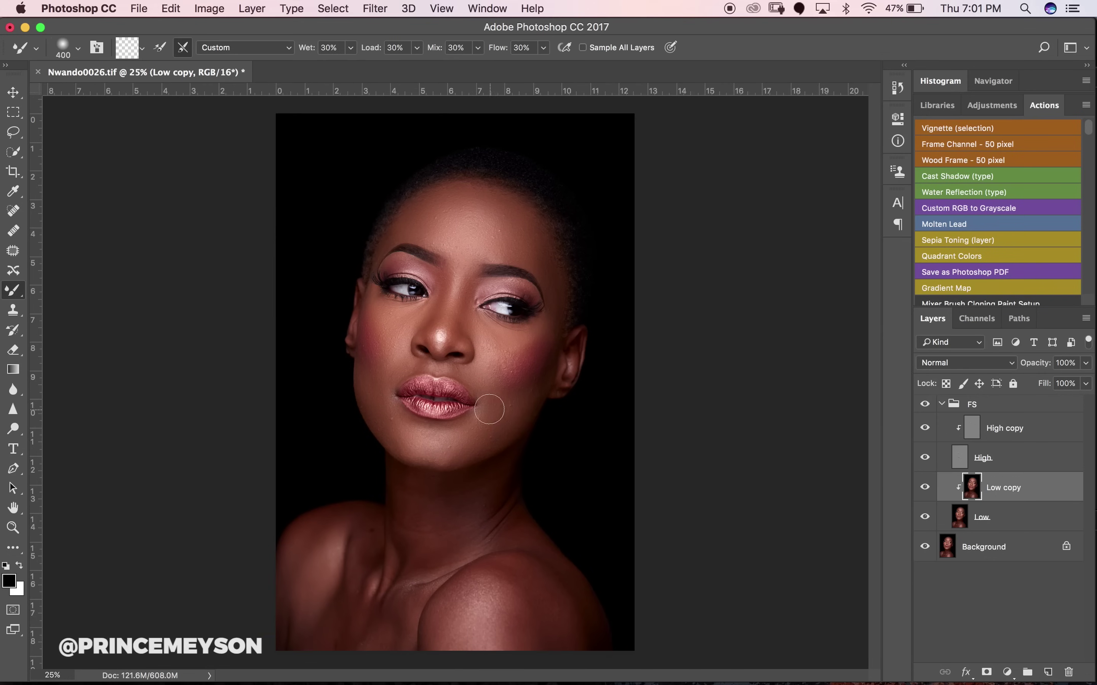
{"action": "key", "text": "bracketleft"}
{"action": "key", "text": "bracketleft"}
{"action": "key", "text": "bracketleft"}
{"action": "key", "text": "bracketleft"}
{"action": "key", "text": "bracketright"}
{"action": "key", "text": "bracketright"}
{"action": "key", "text": "bracketright"}
{"action": "key", "text": "bracketright"}
{"action": "key", "text": "bracketright"}
{"action": "left_click", "coordinate": [924, 408]}
- Smooth the tones of the neck and shoulder with a smaller Mixer Brush of about 250 to 300 pixels
{"action": "key", "text": "bracketleft"}
{"action": "key", "text": "bracketleft"}
{"action": "key", "text": "bracketright"}
{"action": "key", "text": "bracketleft"}
{"action": "key", "text": "bracketleft"}
{"action": "key", "text": "bracketleft"}
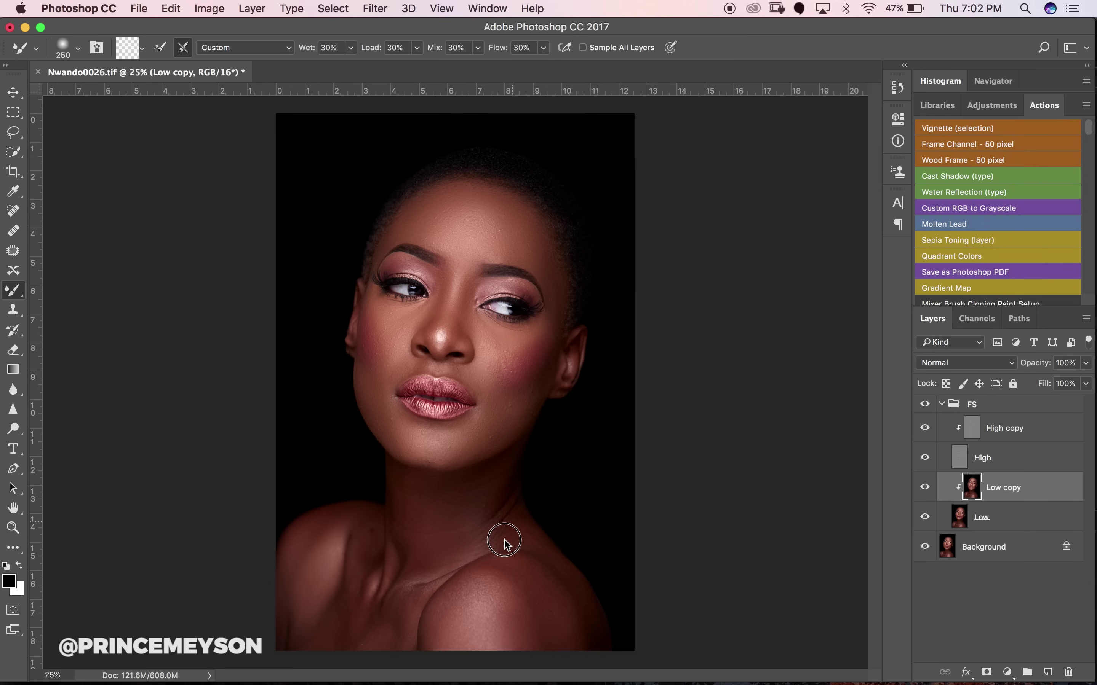
{"action": "key", "text": "bracketleft"}
{"action": "key", "text": "bracketright"}
- Examine the blended portrait at several magnifications to judge the overall skin tones
{"action": "key", "text": "z"}
{"action": "left_click", "coordinate": [578, 402], "text": "alt"}
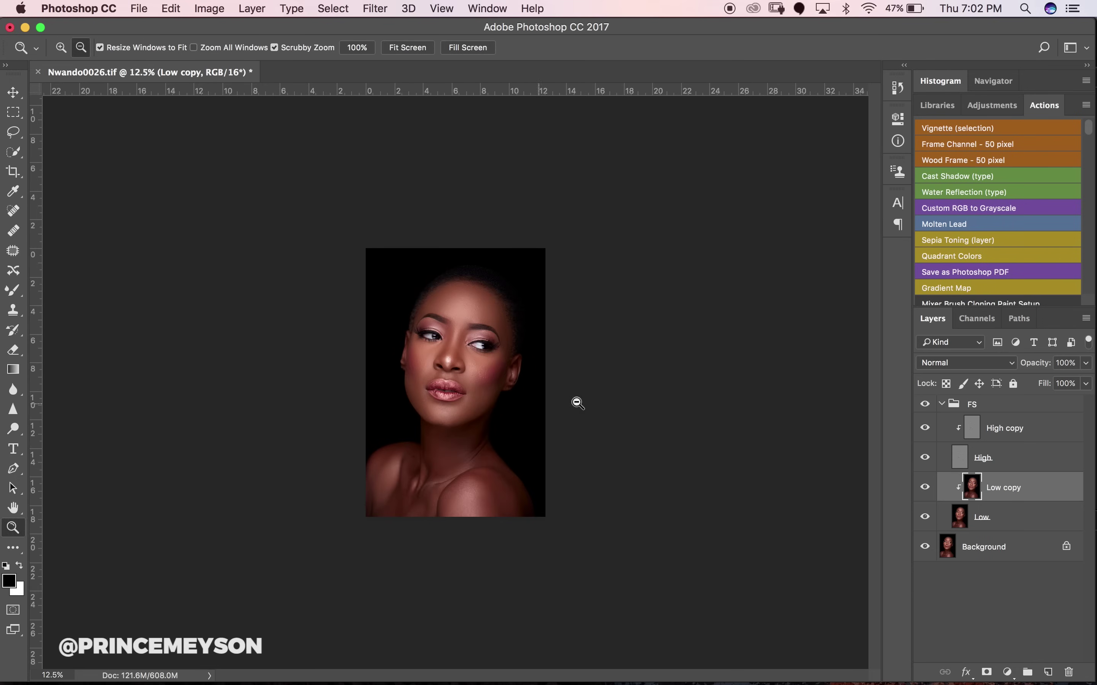
{"action": "key", "text": "b"}
{"action": "key", "text": "super+minus"}
{"action": "key", "text": "z"}
{"action": "key", "text": "super+plus"}
{"action": "key", "text": "super+plus"}
{"action": "key", "text": "super+plus"}
{"action": "key", "text": "super+plus"}
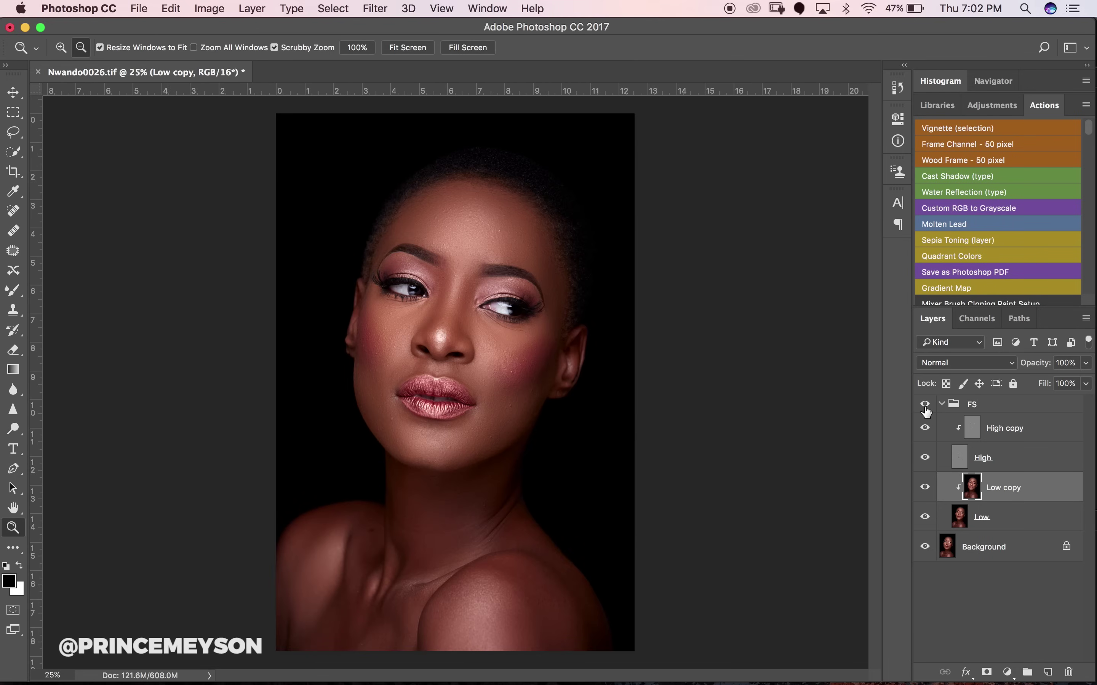
- Review the whole portrait from reduced magnifications to judge how evenly the face and shoulders blend
{"action": "key", "text": "b"}
{"action": "key", "text": "super+minus"}
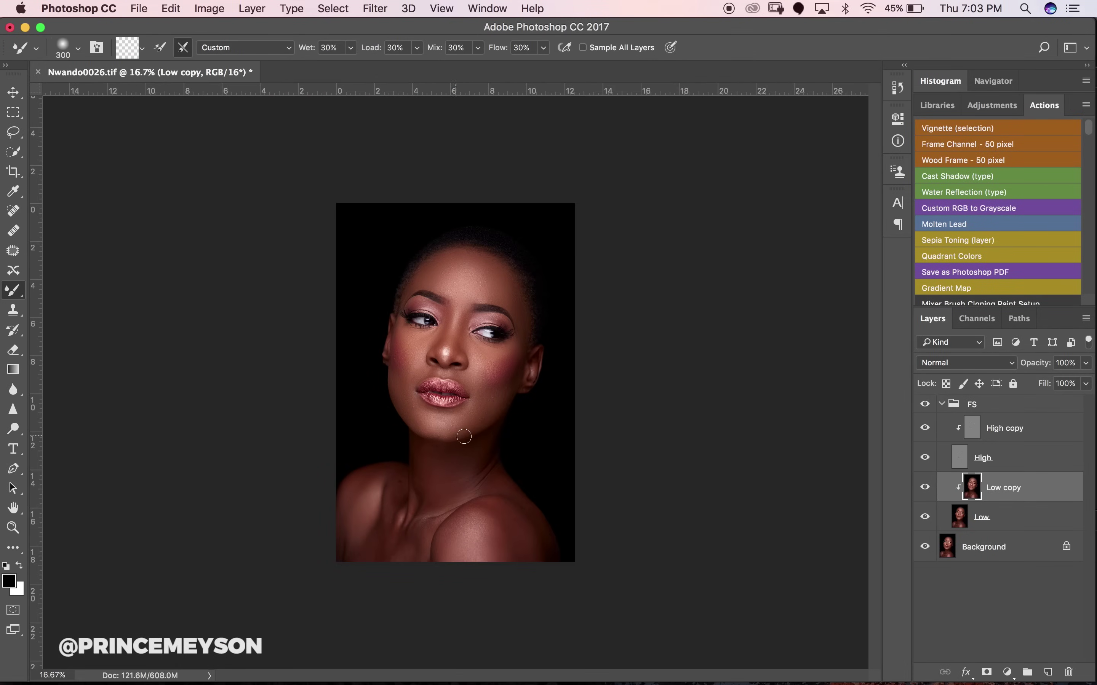
{"action": "key", "text": "bracketright"}
{"action": "key", "text": "bracketright"}
{"action": "key", "text": "bracketleft"}
{"action": "key", "text": "bracketleft"}
{"action": "key", "text": "z"}
{"action": "left_click", "coordinate": [472, 407], "text": "alt"}
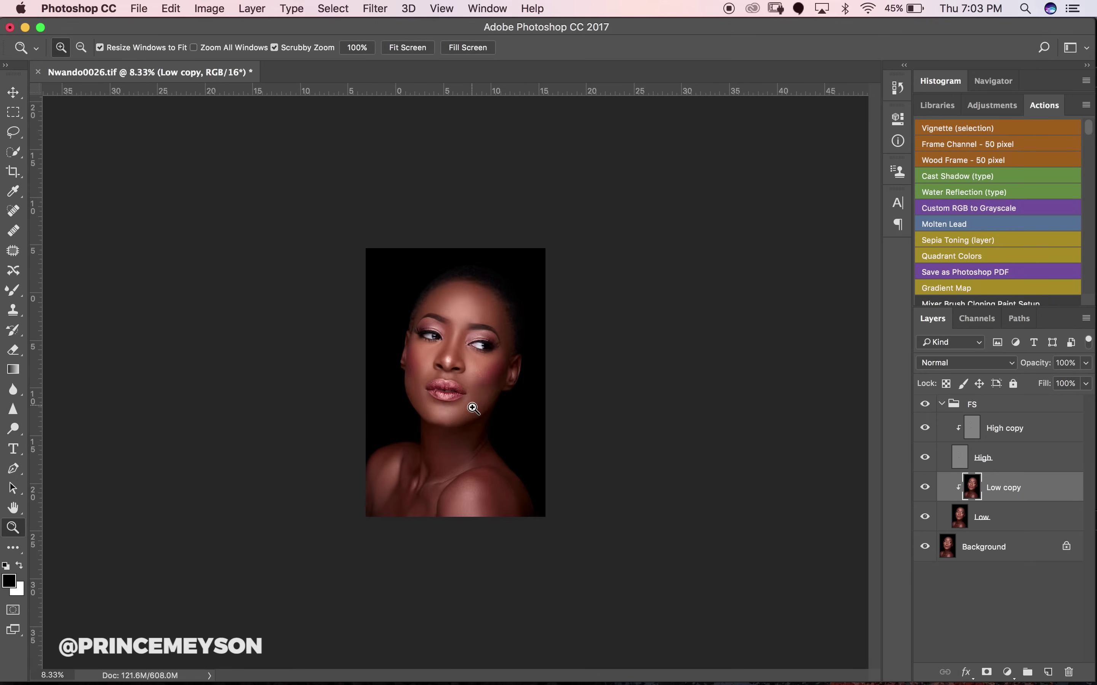
{"action": "left_click", "coordinate": [472, 407]}
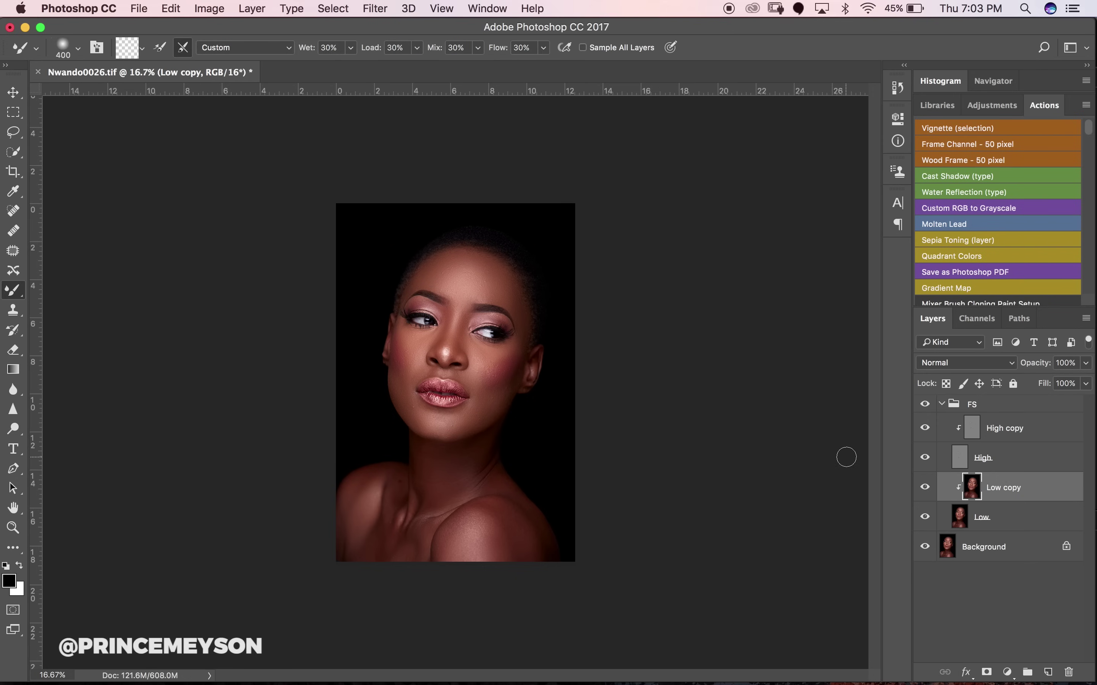
{"action": "key", "text": "z"}
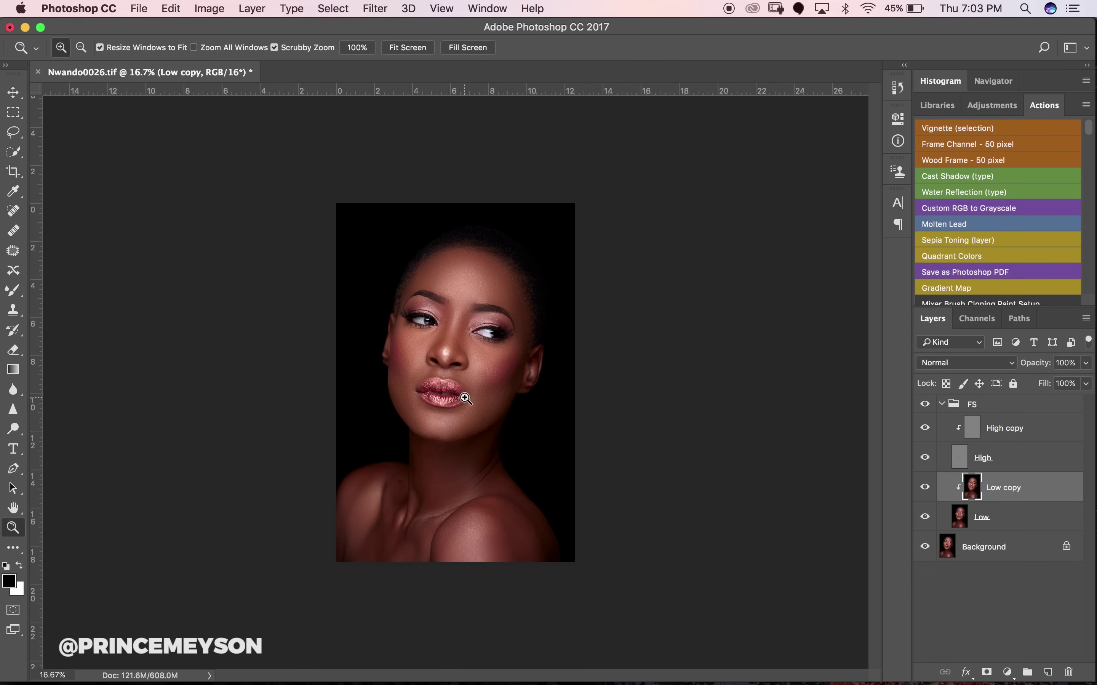
{"action": "left_click", "coordinate": [465, 398]}
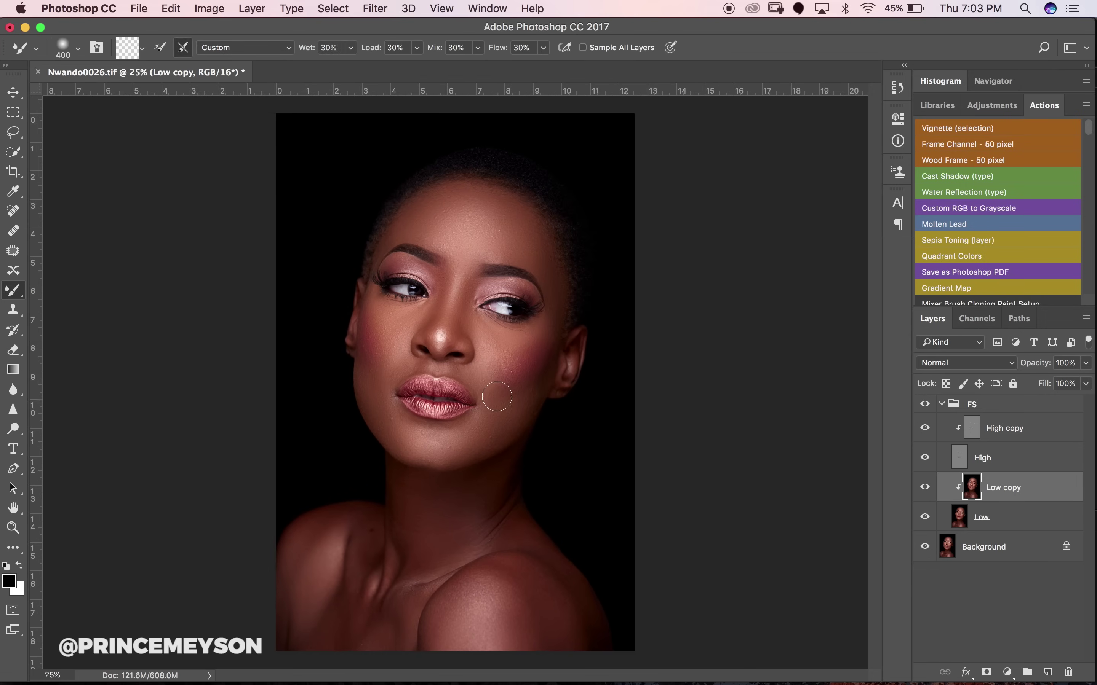
- Compare the skin with and without the Mixer Brush work by toggling the Low copy layer's visibility
{"action": "left_click", "coordinate": [924, 489]}
{"action": "left_click", "coordinate": [925, 488]}
{"action": "left_click", "coordinate": [925, 488]}
{"action": "left_click", "coordinate": [925, 488]}
{"action": "key", "text": "z"}
{"action": "left_click", "coordinate": [425, 378]}
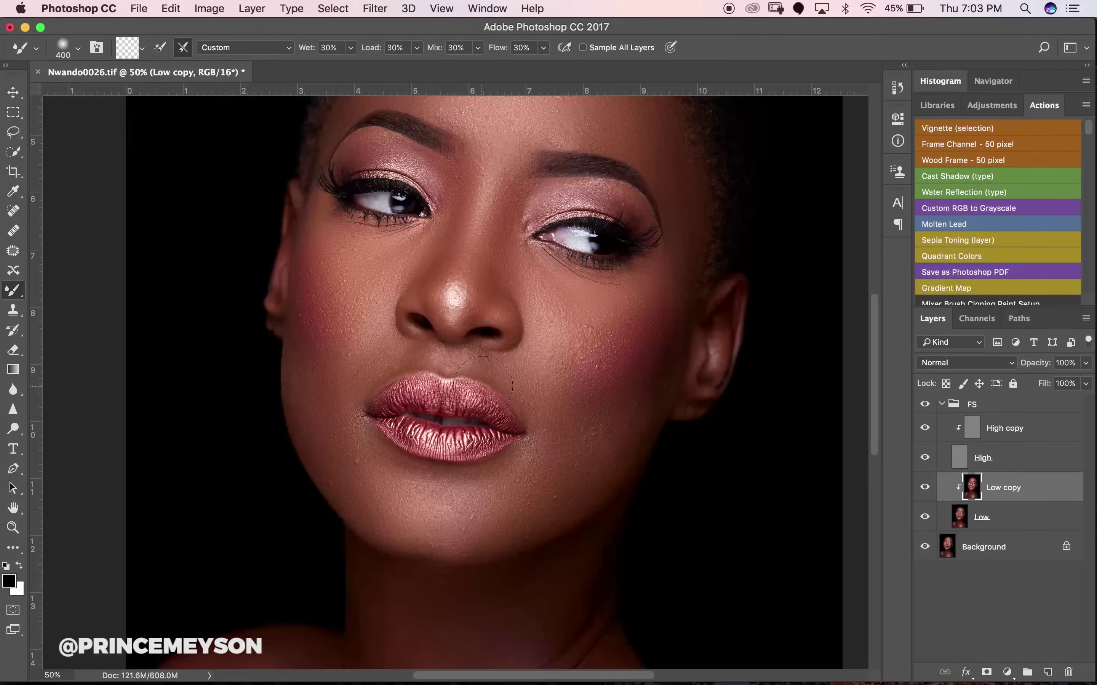
- Hide and show the Low copy layer repeatedly while viewing the full portrait to examine the tone changes from a distance
{"action": "key", "text": "z"}
{"action": "left_click", "coordinate": [514, 375], "text": "alt"}
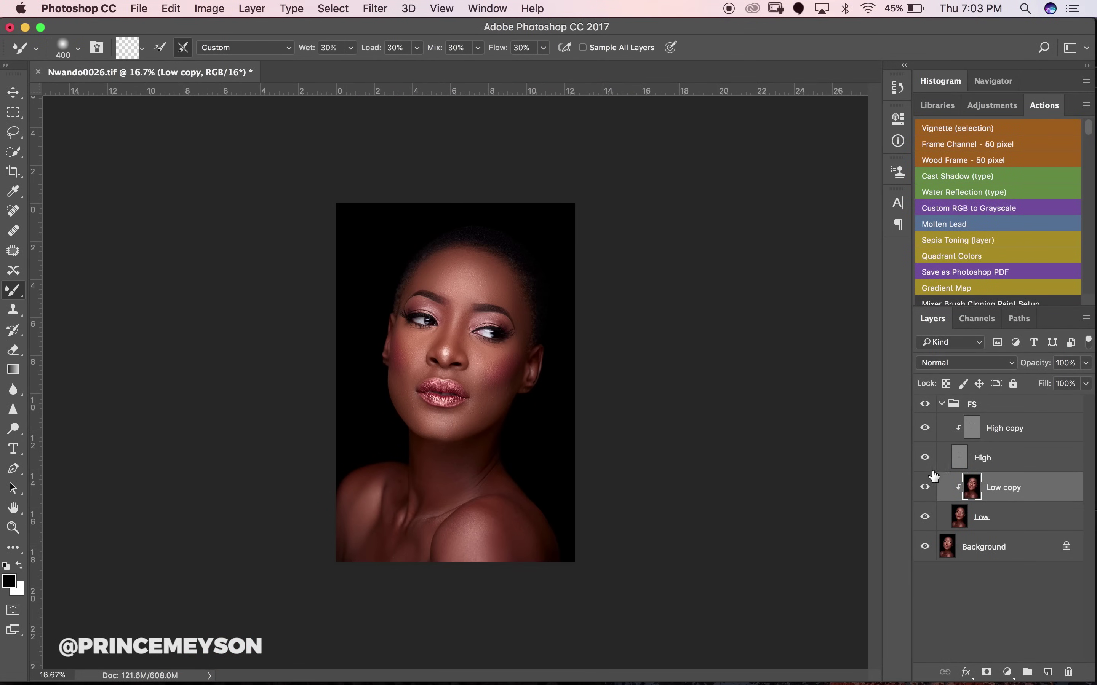
{"action": "left_click", "coordinate": [925, 488]}
{"action": "left_click", "coordinate": [925, 488]}
{"action": "left_click", "coordinate": [925, 488]}
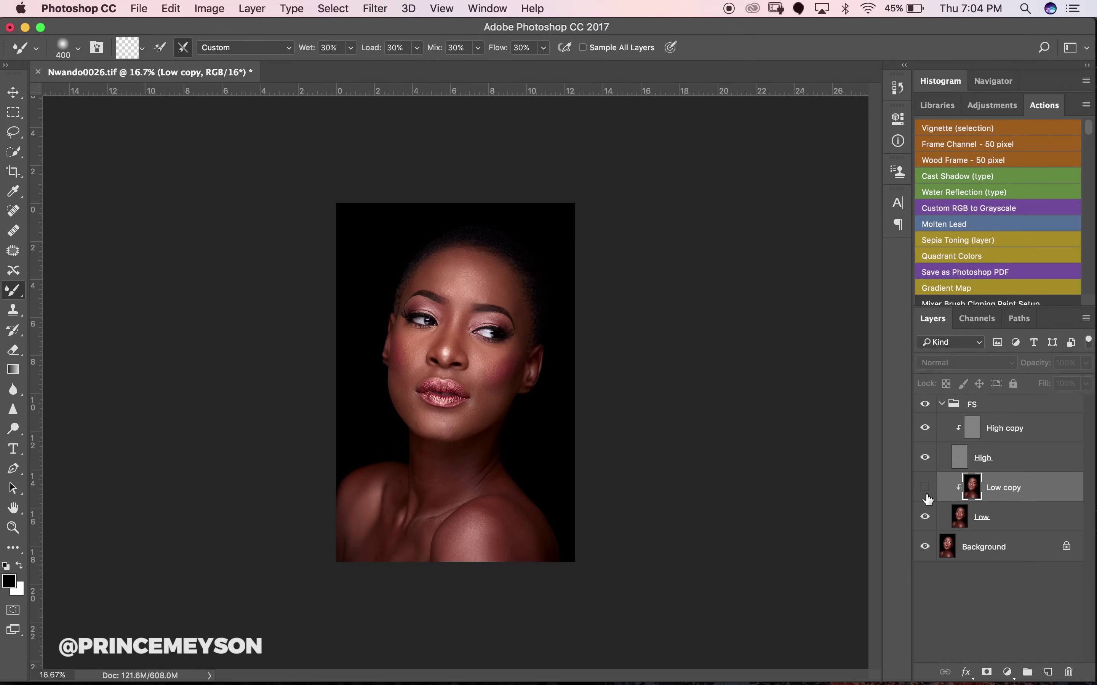
{"action": "left_click", "coordinate": [924, 488]}
{"action": "left_click", "coordinate": [928, 498]}
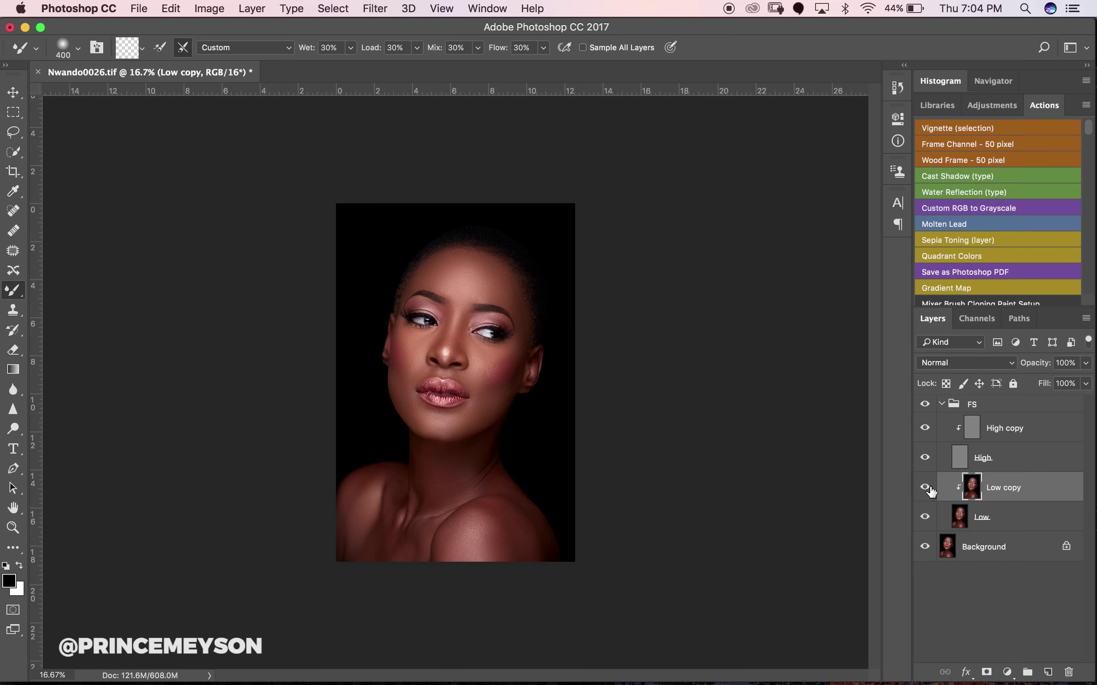
{"action": "left_click", "coordinate": [926, 487]}
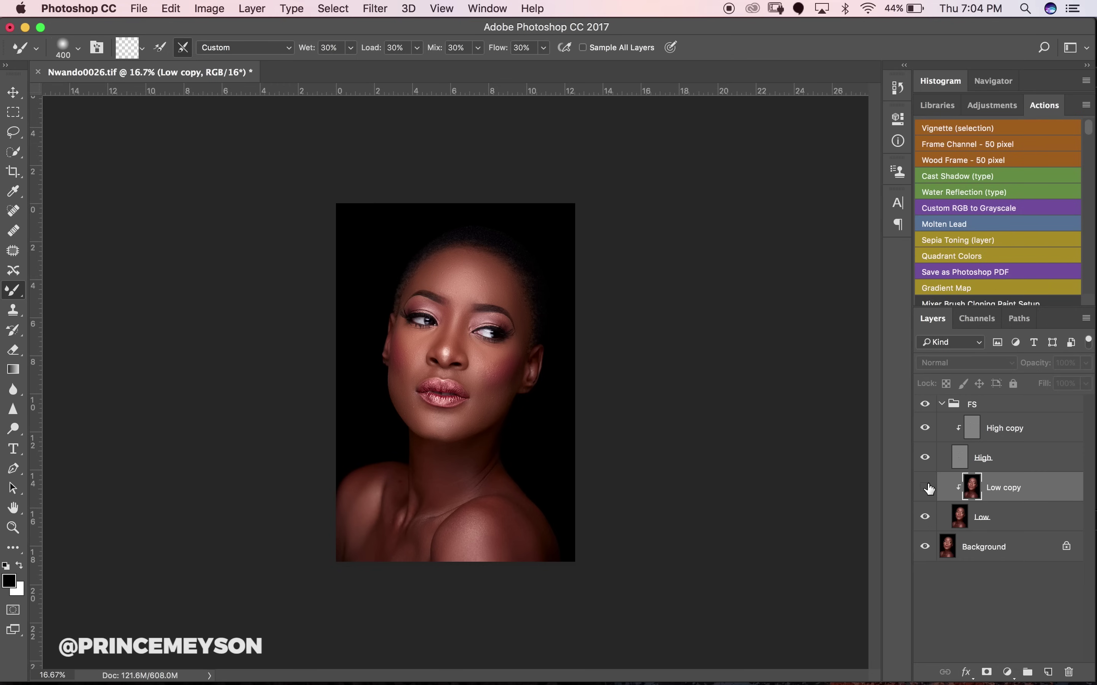
{"action": "left_click", "coordinate": [926, 488]}
{"action": "left_click", "coordinate": [927, 488]}
{"action": "left_click", "coordinate": [928, 489]}
{"action": "left_click", "coordinate": [927, 489]}
{"action": "left_click", "coordinate": [928, 490]}
{"action": "left_click", "coordinate": [928, 490]}
{"action": "left_click", "coordinate": [928, 490]}
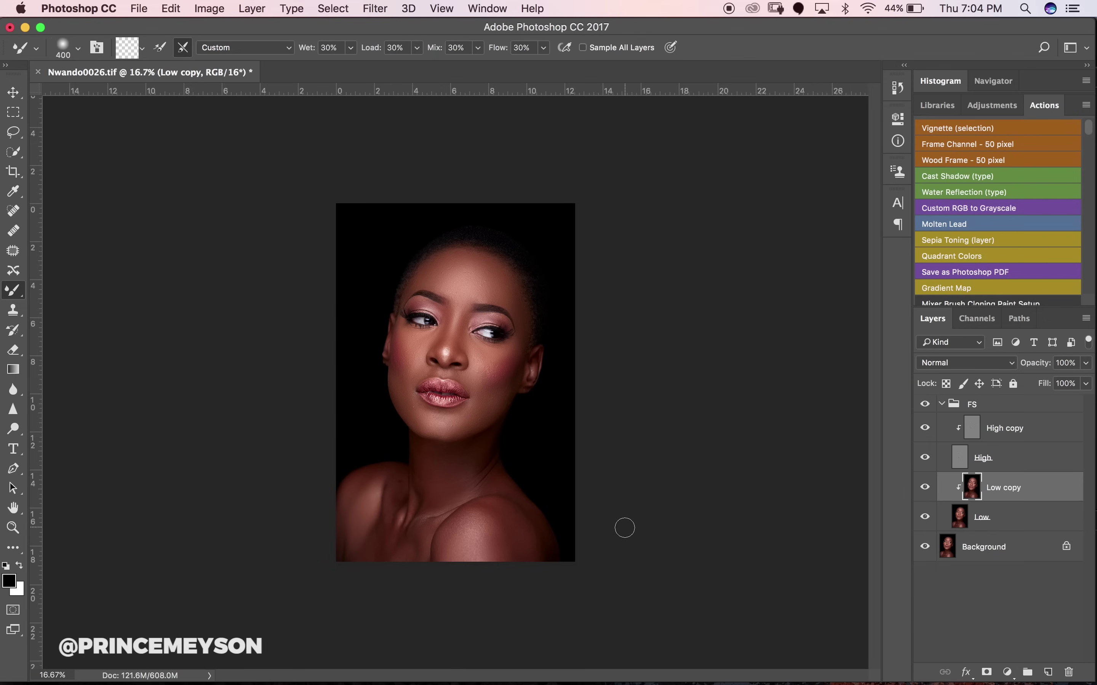
- Make the High copy layer active and switch to the Clone Stamp tool for texture retouching
{"action": "key", "text": "bracketright"}
{"action": "key", "text": "bracketright"}
{"action": "left_click", "coordinate": [1012, 431]}
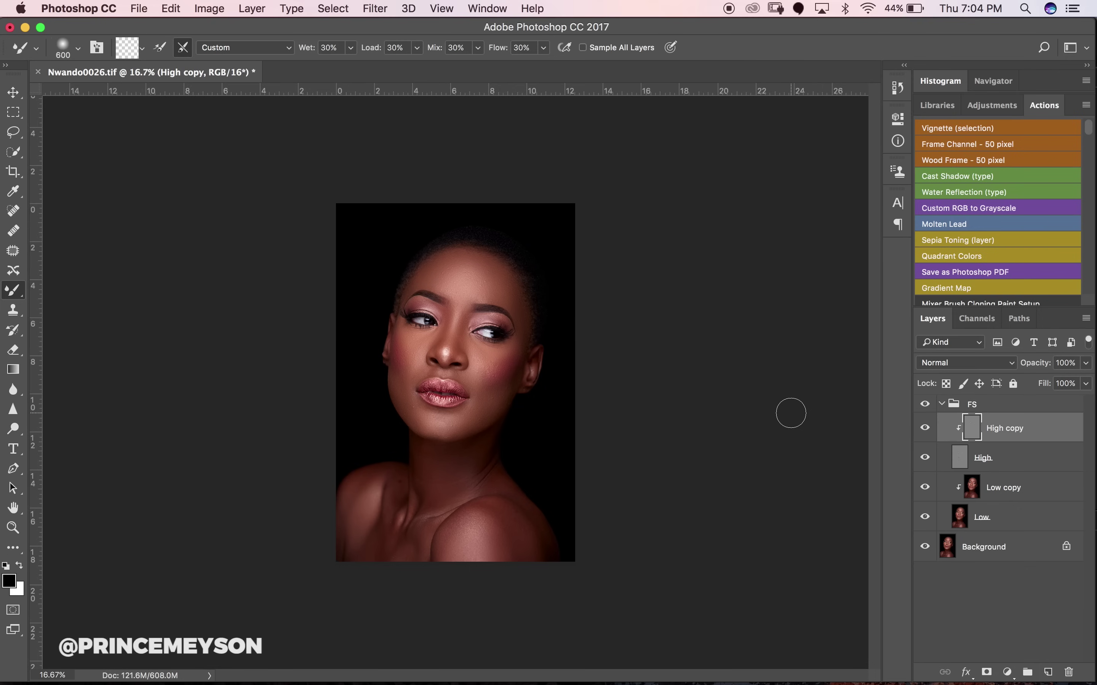
{"action": "left_click", "coordinate": [14, 312]}
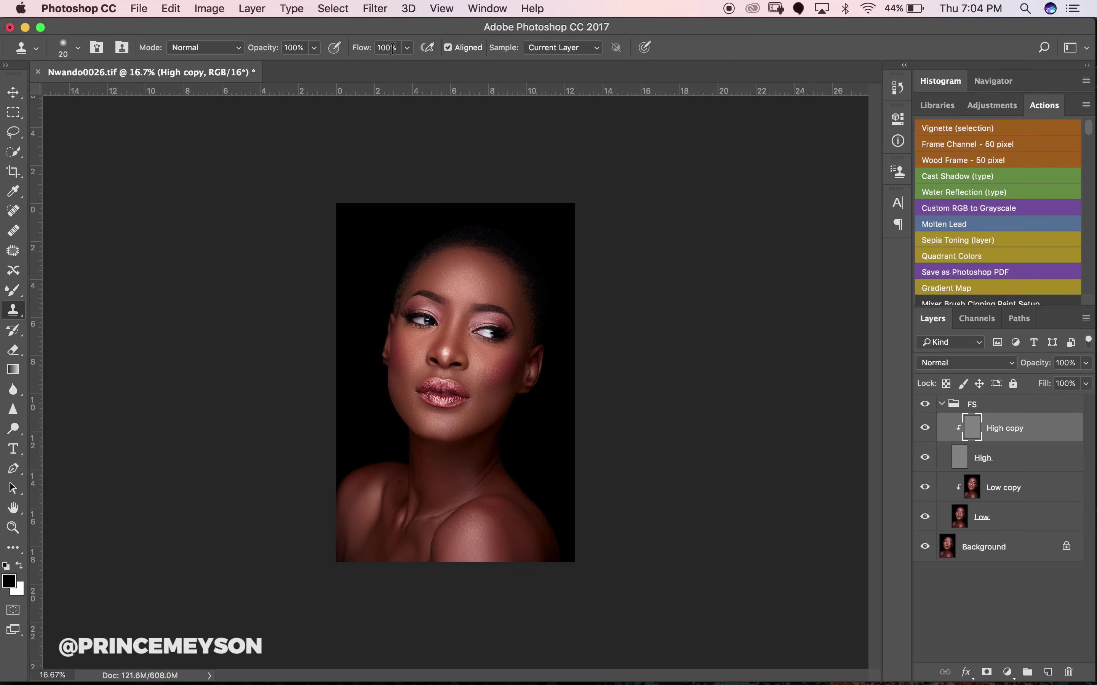
- Set the Clone Stamp brush's hardness to about 50% at a size of 20 px for work on the forehead
{"action": "key", "text": "z"}
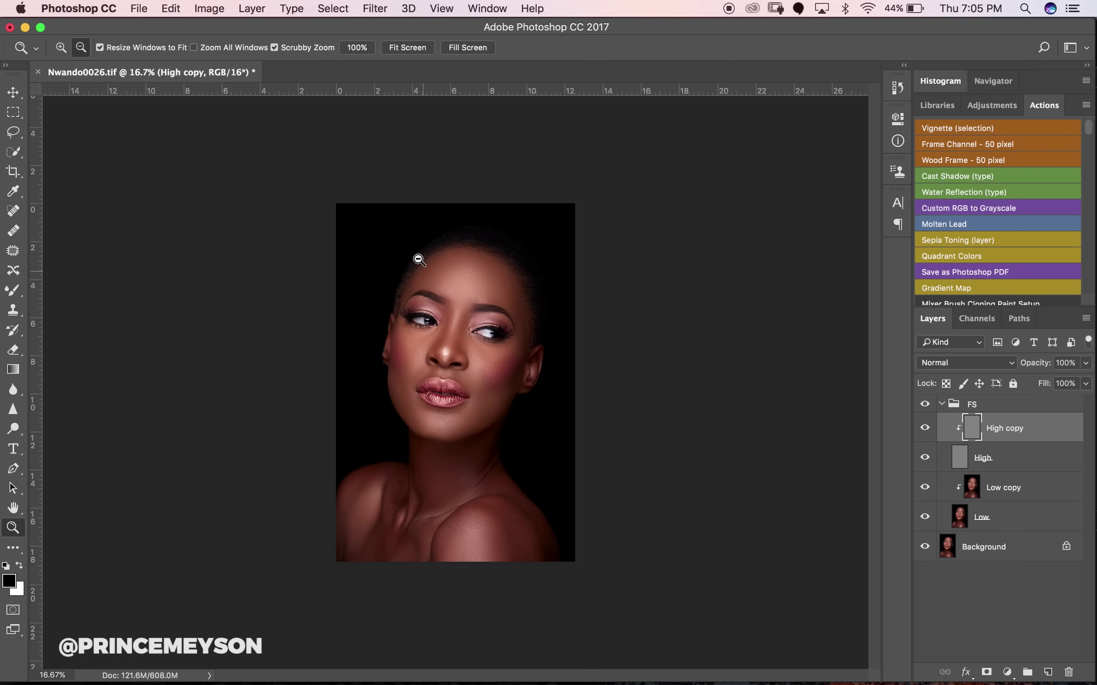
{"action": "left_click_drag", "start_coordinate": [468, 262], "coordinate": [477, 258]}
{"action": "left_click", "coordinate": [529, 215]}
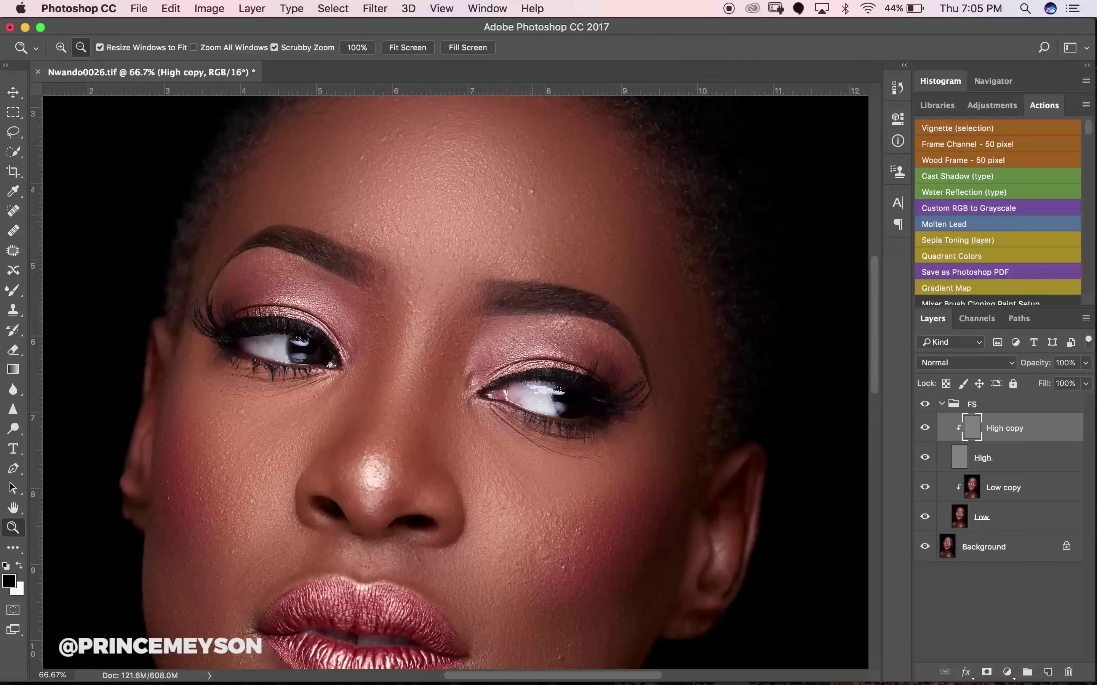
{"action": "key", "text": "s"}
{"action": "left_click_drag", "start_coordinate": [548, 228], "coordinate": [516, 299]}
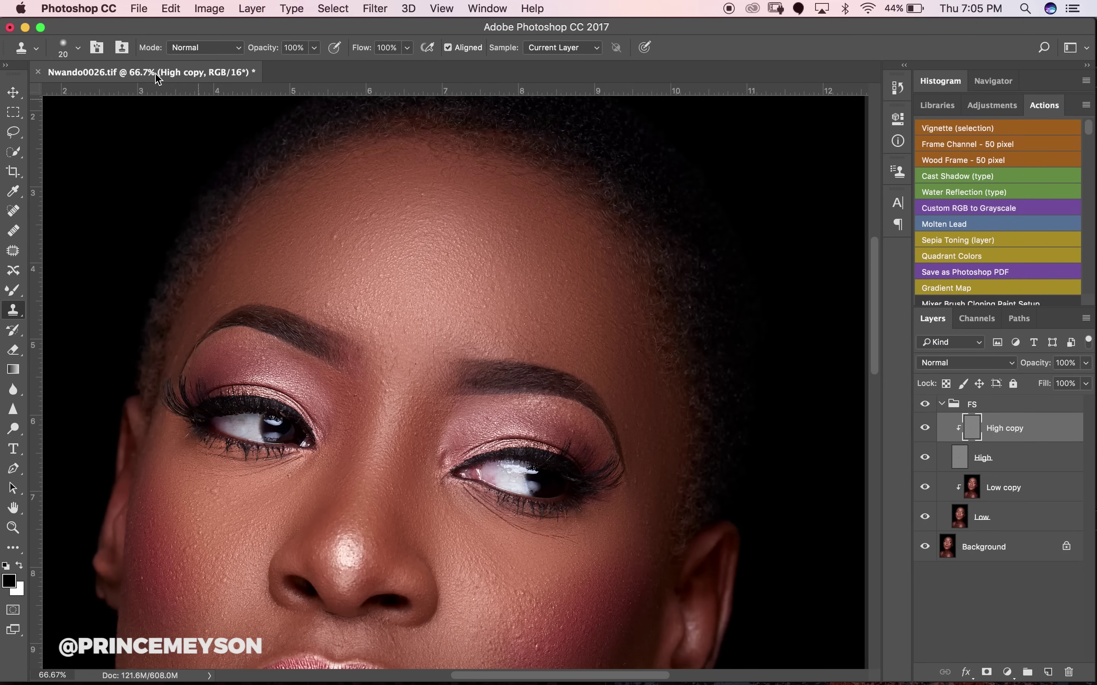
{"action": "left_click", "coordinate": [77, 50]}
{"action": "left_click_drag", "start_coordinate": [119, 129], "coordinate": [128, 129]}
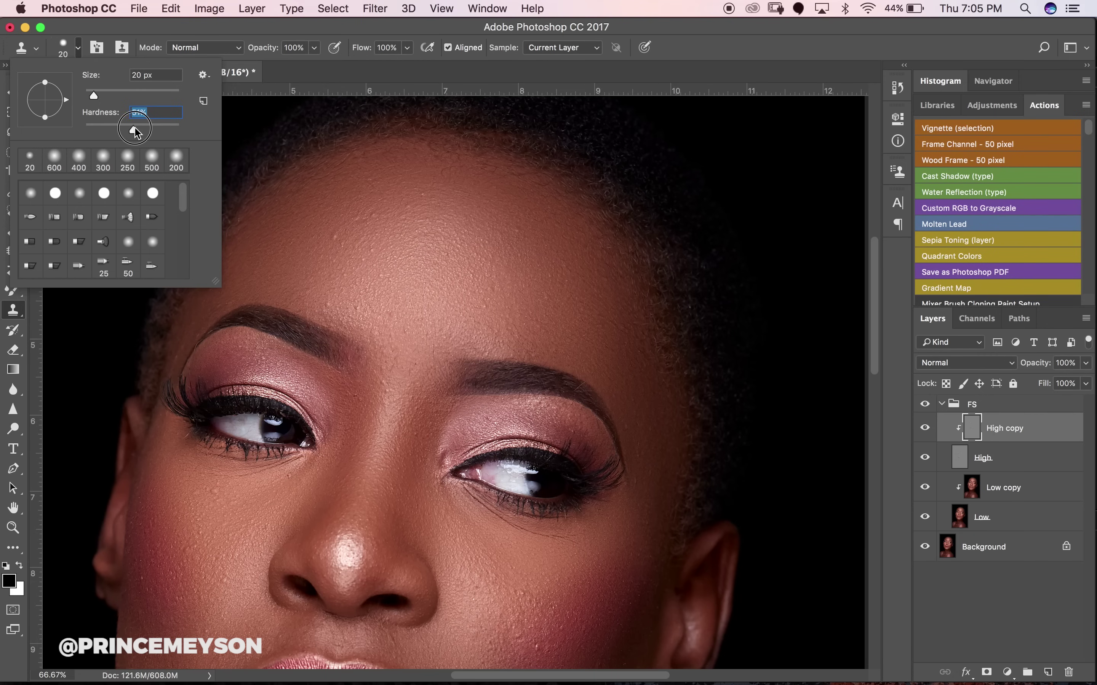
{"action": "key", "text": "Return"}
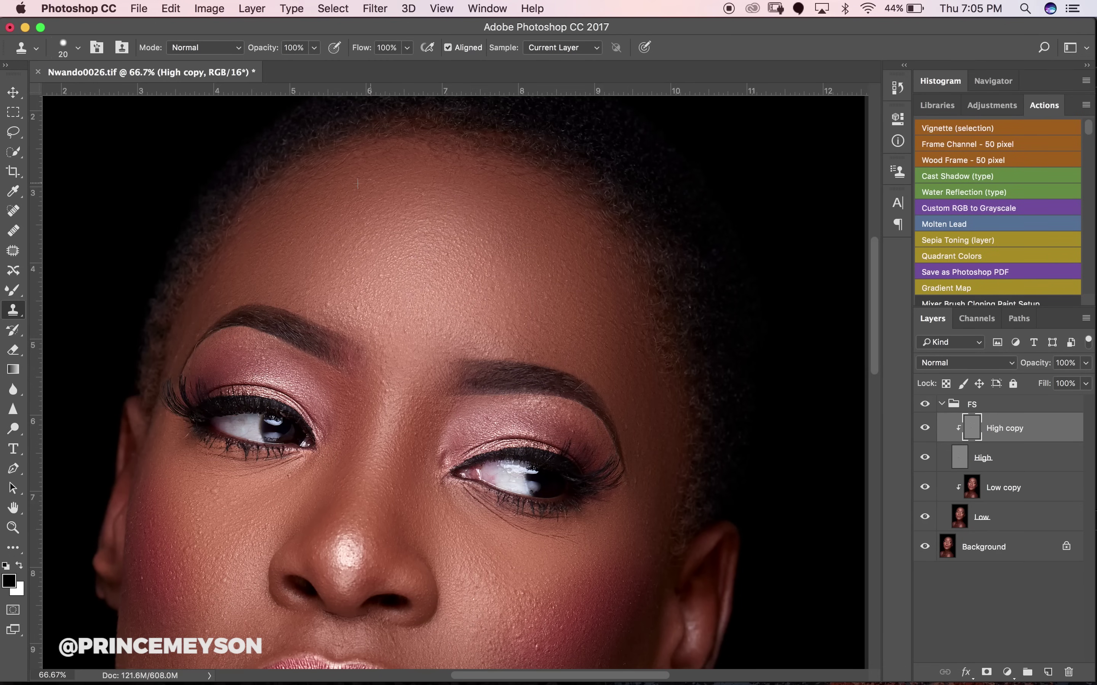
- Enlarge the Clone Stamp brush to 35 px and clone clean skin texture over the blemishes on both cheeks
{"action": "scroll", "coordinate": [392, 262], "scroll_direction": "down", "scroll_amount": 10}
{"action": "scroll", "coordinate": [391, 262], "scroll_direction": "left", "scroll_amount": 3}
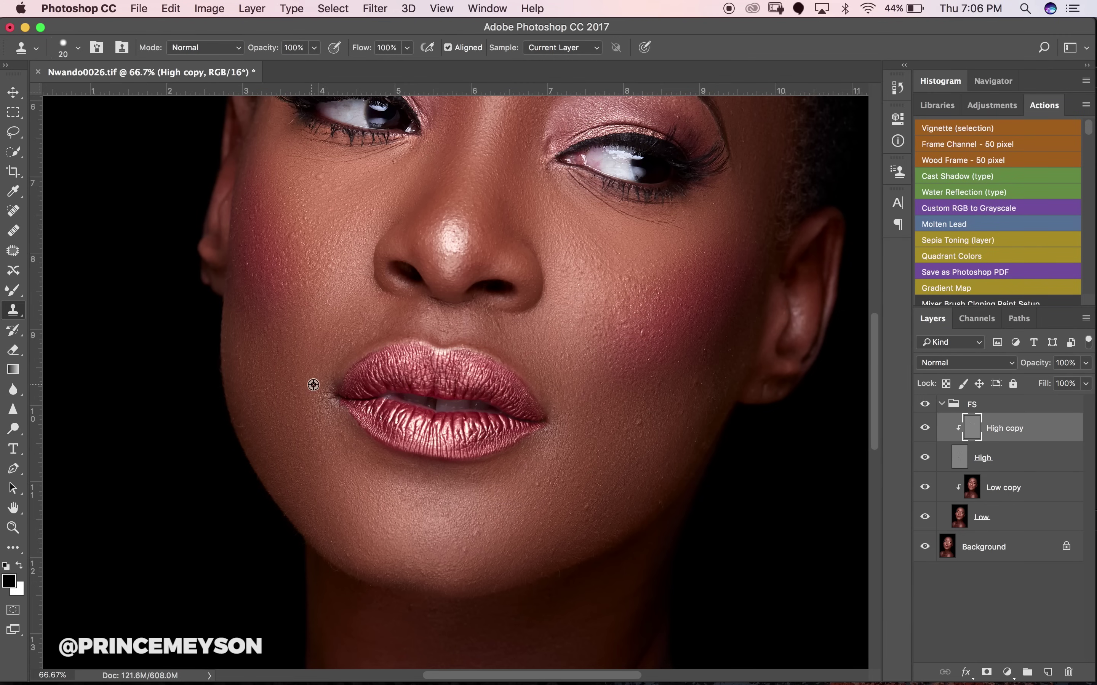
{"action": "key", "text": "bracketright"}
{"action": "key", "text": "bracketright"}
{"action": "key", "text": "bracketright"}
{"action": "left_click", "coordinate": [634, 443], "text": "alt"}
{"action": "left_click", "coordinate": [674, 430], "text": "alt"}
{"action": "left_click", "coordinate": [312, 202], "text": "alt"}
{"action": "left_click_drag", "start_coordinate": [317, 182], "coordinate": [318, 176]}
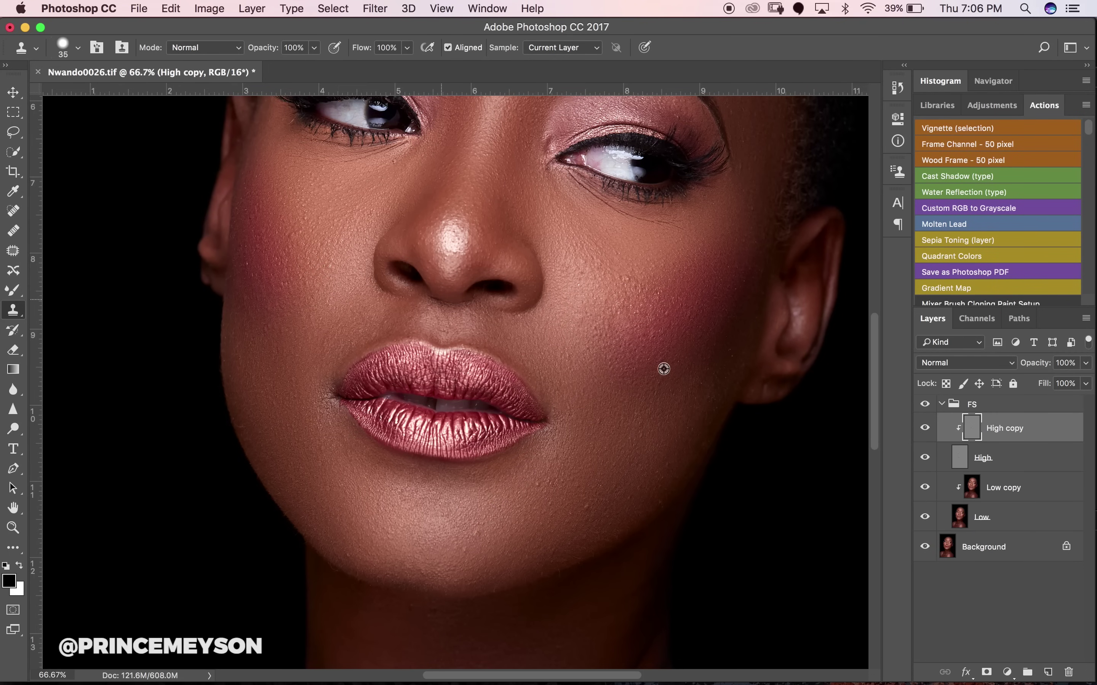
- Clone away the remaining bumps below the eyes and on the chin of the High copy layer
{"action": "left_click", "coordinate": [674, 244], "text": "alt"}
{"action": "left_click", "coordinate": [646, 222], "text": "alt"}
{"action": "mouse_move", "coordinate": [627, 220]}
{"action": "left_mouse_down"}
{"action": "mouse_move", "coordinate": [613, 209]}
{"action": "mouse_move", "coordinate": [630, 217]}
{"action": "left_mouse_up"}
{"action": "mouse_move", "coordinate": [318, 154]}
{"action": "left_mouse_down"}
{"action": "mouse_move", "coordinate": [304, 158]}
{"action": "mouse_move", "coordinate": [393, 166]}
{"action": "left_mouse_up"}
{"action": "left_click", "coordinate": [580, 218], "text": "alt"}
{"action": "mouse_move", "coordinate": [570, 514]}
{"action": "left_mouse_down"}
{"action": "mouse_move", "coordinate": [585, 511]}
{"action": "mouse_move", "coordinate": [562, 522]}
{"action": "left_mouse_up"}
{"action": "left_click", "coordinate": [489, 542]}
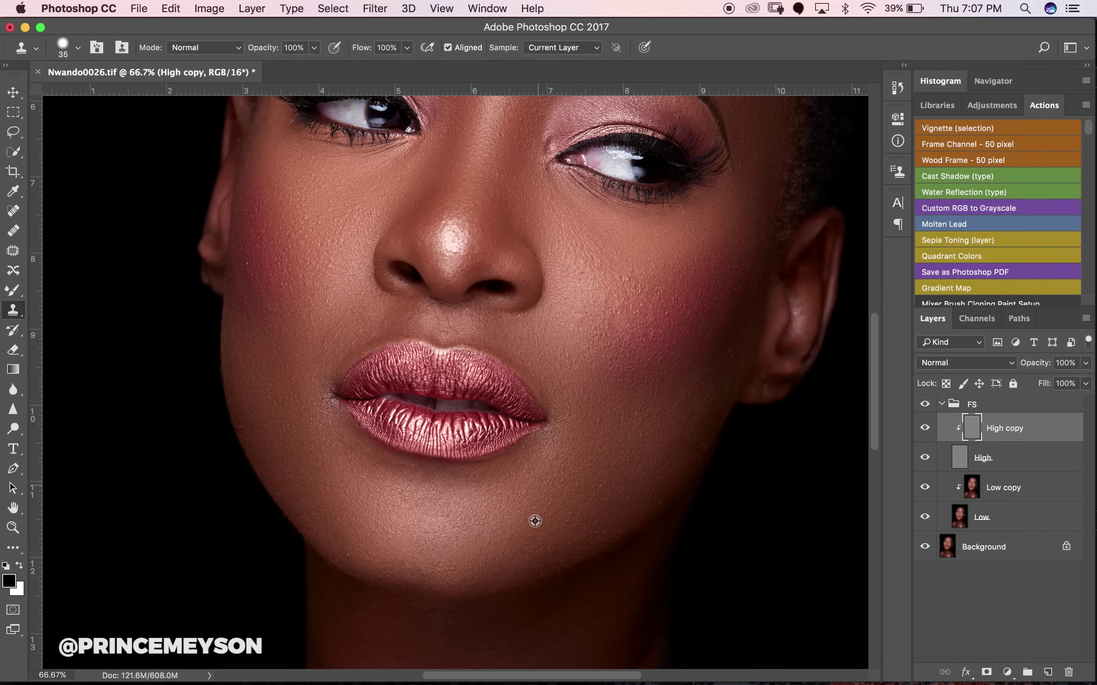
{"action": "left_click", "coordinate": [553, 490], "text": "alt"}
- Clean up the texture beside the corner of the mouth and the adjoining cheek with the Clone Stamp
{"action": "scroll", "coordinate": [551, 457], "scroll_direction": "down", "scroll_amount": 3}
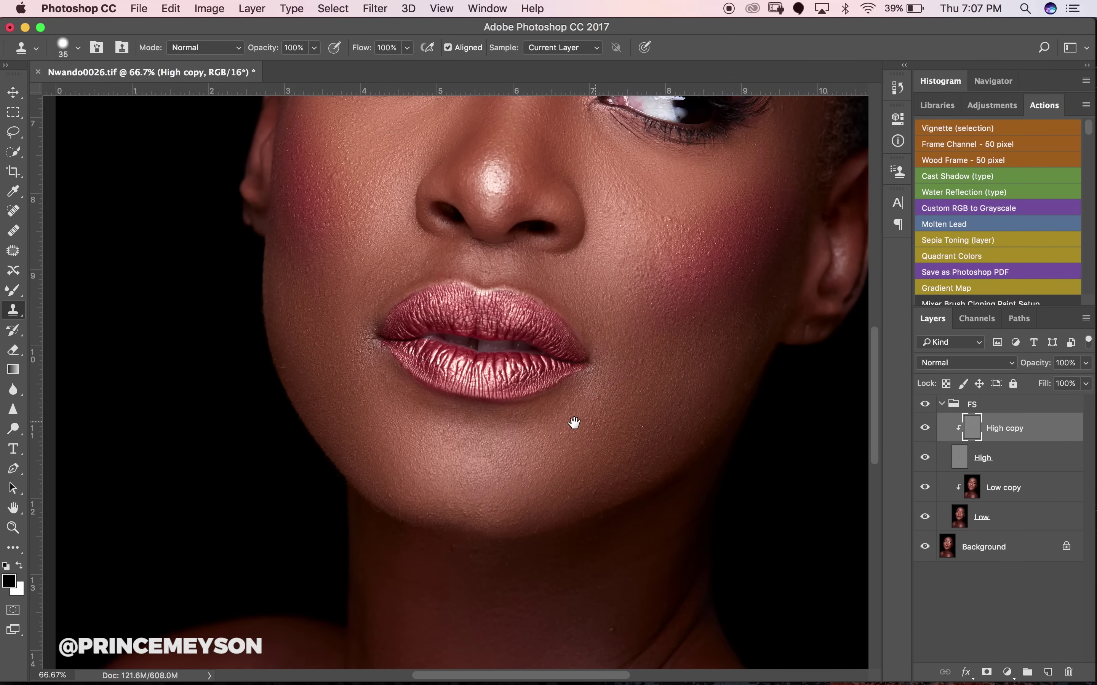
{"action": "left_click", "coordinate": [364, 365], "text": "alt"}
{"action": "left_click_drag", "start_coordinate": [367, 345], "coordinate": [367, 333]}
{"action": "left_click", "coordinate": [350, 393], "text": "alt"}
{"action": "left_click", "coordinate": [300, 249], "text": "alt"}
{"action": "left_click", "coordinate": [463, 320], "text": "alt"}
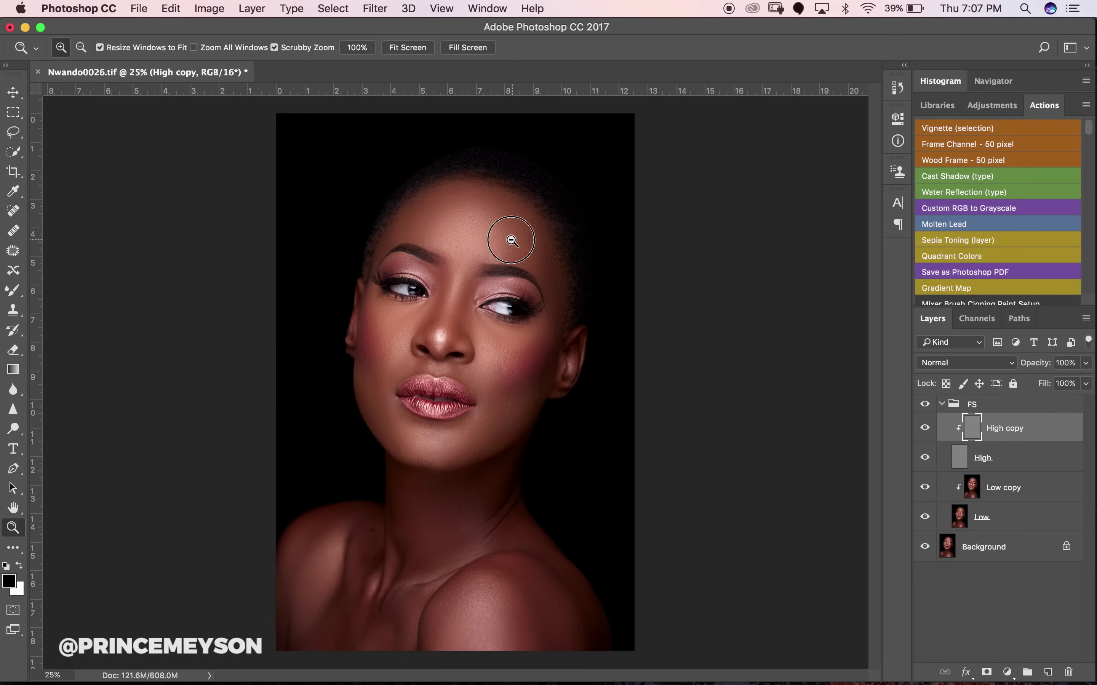
- Retouch the skin texture around the chin and jawline with a 50 px Clone Stamp brush
{"action": "left_click", "coordinate": [530, 249]}
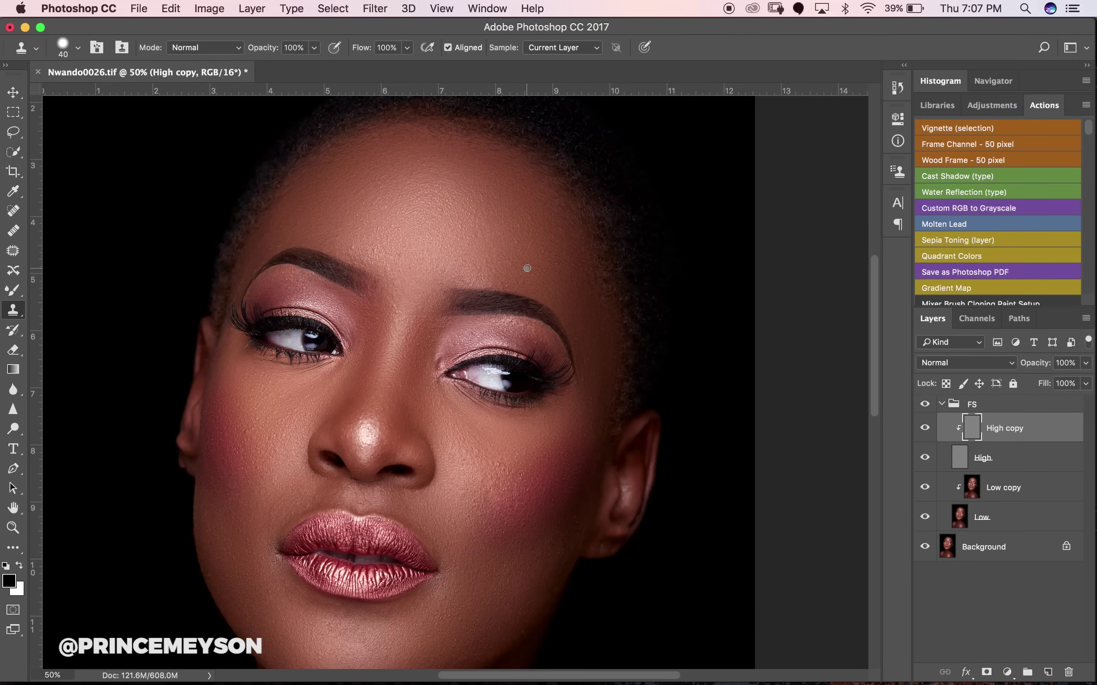
{"action": "key", "text": "bracketright"}
{"action": "left_click_drag", "start_coordinate": [577, 337], "coordinate": [594, 276]}
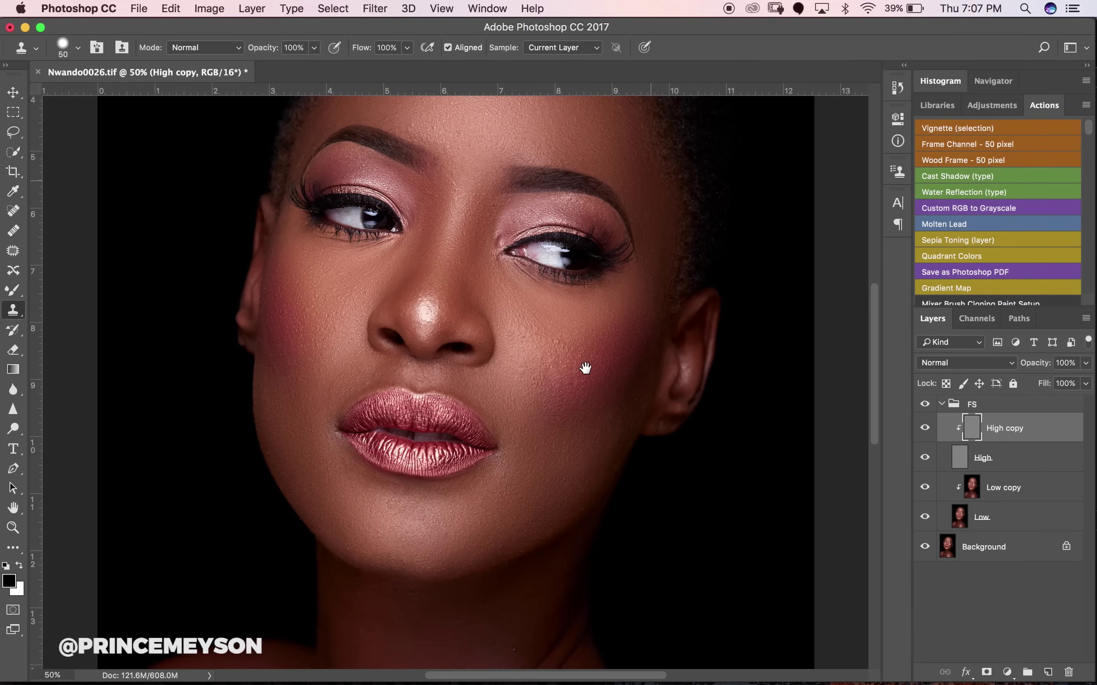
{"action": "left_click_drag", "start_coordinate": [582, 363], "coordinate": [631, 257]}
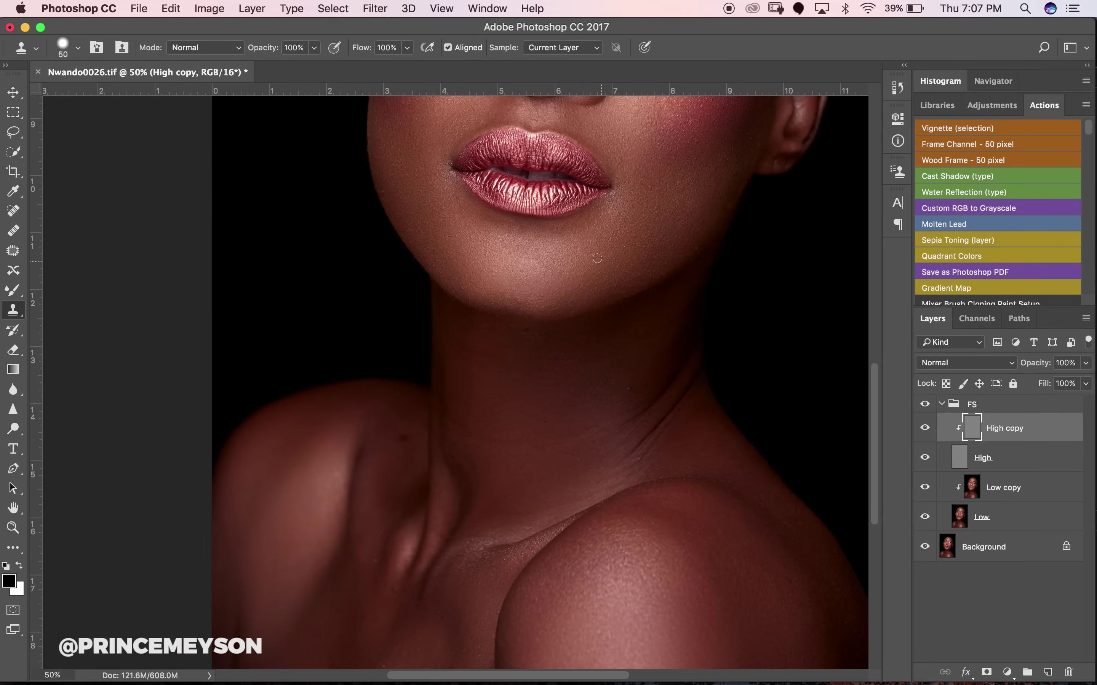
{"action": "left_click", "coordinate": [496, 257], "text": "alt"}
{"action": "mouse_move", "coordinate": [460, 222]}
{"action": "left_mouse_down"}
{"action": "mouse_move", "coordinate": [446, 208]}
{"action": "mouse_move", "coordinate": [479, 253]}
{"action": "left_mouse_up"}
{"action": "mouse_move", "coordinate": [678, 237]}
{"action": "left_mouse_down"}
{"action": "mouse_move", "coordinate": [652, 211]}
{"action": "mouse_move", "coordinate": [656, 184]}
{"action": "left_mouse_up"}
{"action": "left_click_drag", "start_coordinate": [661, 240], "coordinate": [625, 306]}
{"action": "left_click", "coordinate": [464, 285]}
{"action": "mouse_move", "coordinate": [464, 285]}
{"action": "left_mouse_down"}
{"action": "mouse_move", "coordinate": [527, 291]}
{"action": "mouse_move", "coordinate": [495, 300]}
{"action": "left_mouse_up"}
{"action": "mouse_move", "coordinate": [573, 291]}
{"action": "left_mouse_down"}
{"action": "mouse_move", "coordinate": [553, 311]}
{"action": "mouse_move", "coordinate": [562, 309]}
{"action": "left_mouse_up"}
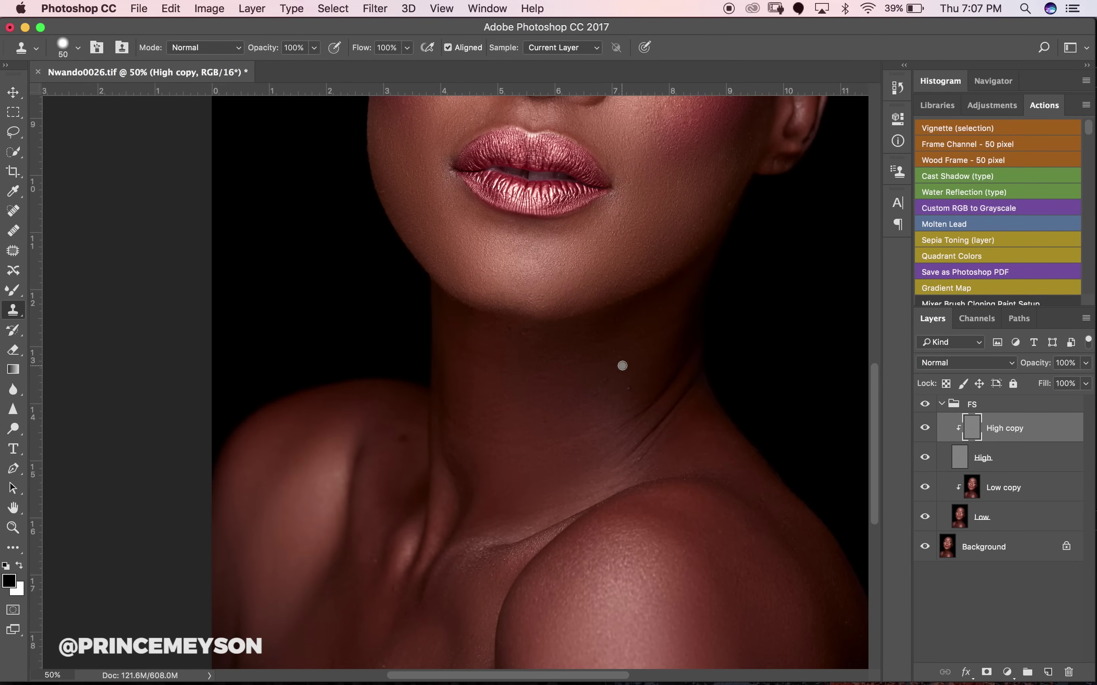